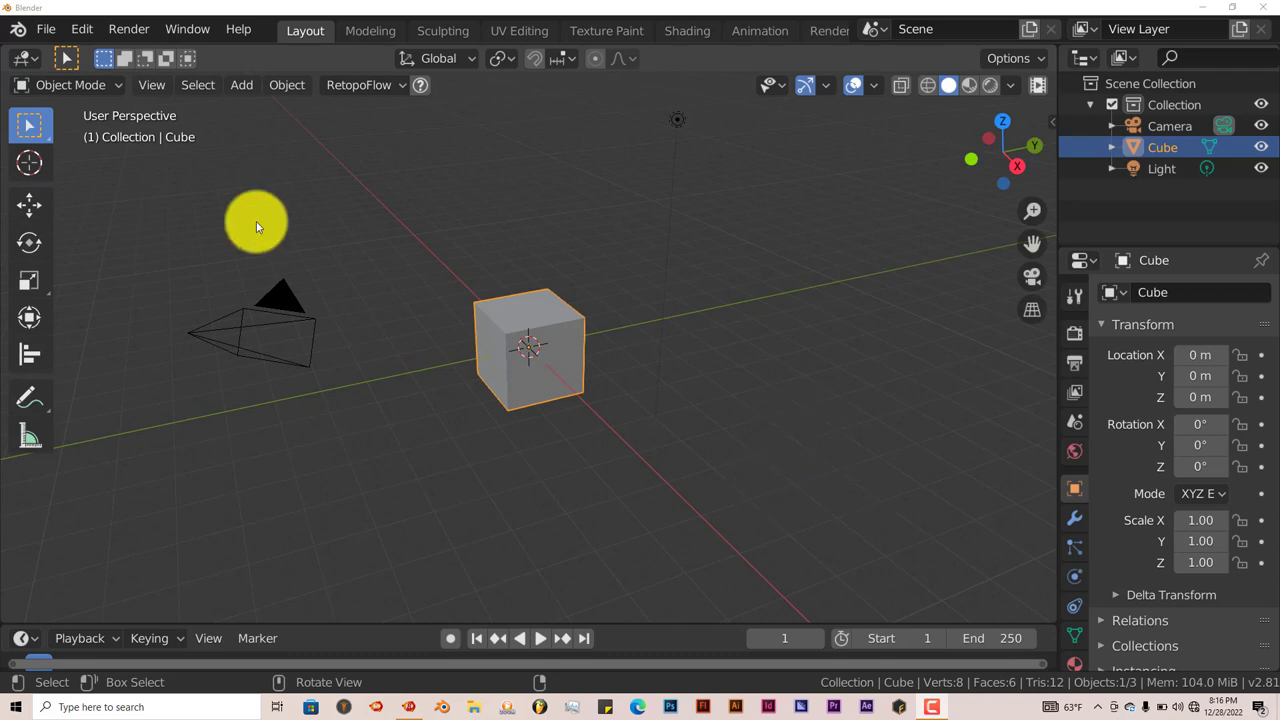
Search the add-on preferences for "kha" to check the KHAOS: Procedural Explosion System add-on, and close the preferences
left_click(82, 30)
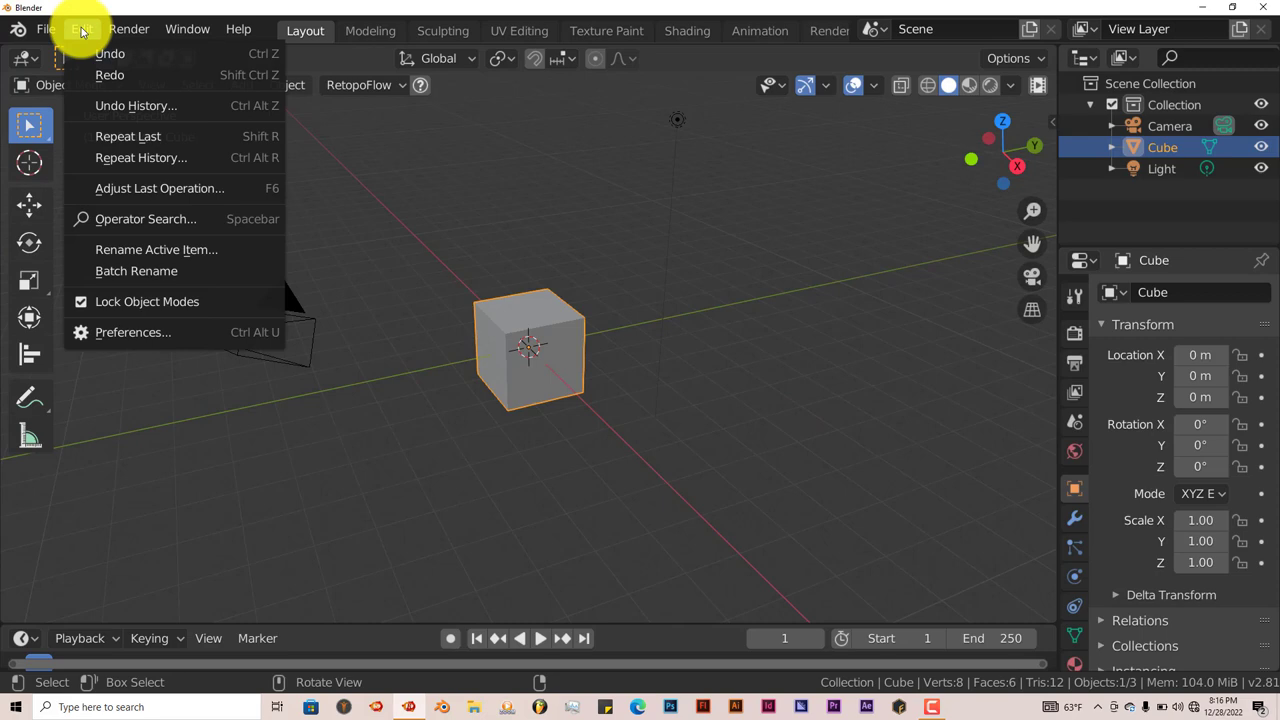
left_click(126, 332)
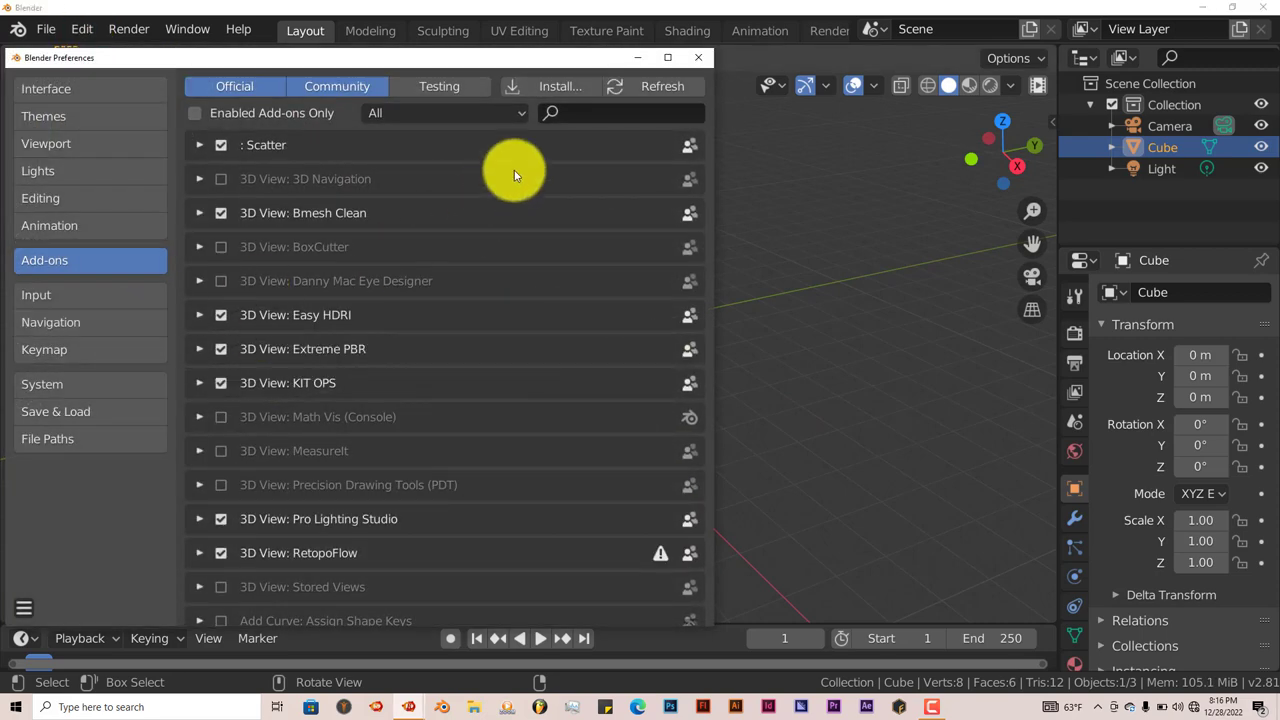
left_click(547, 87)
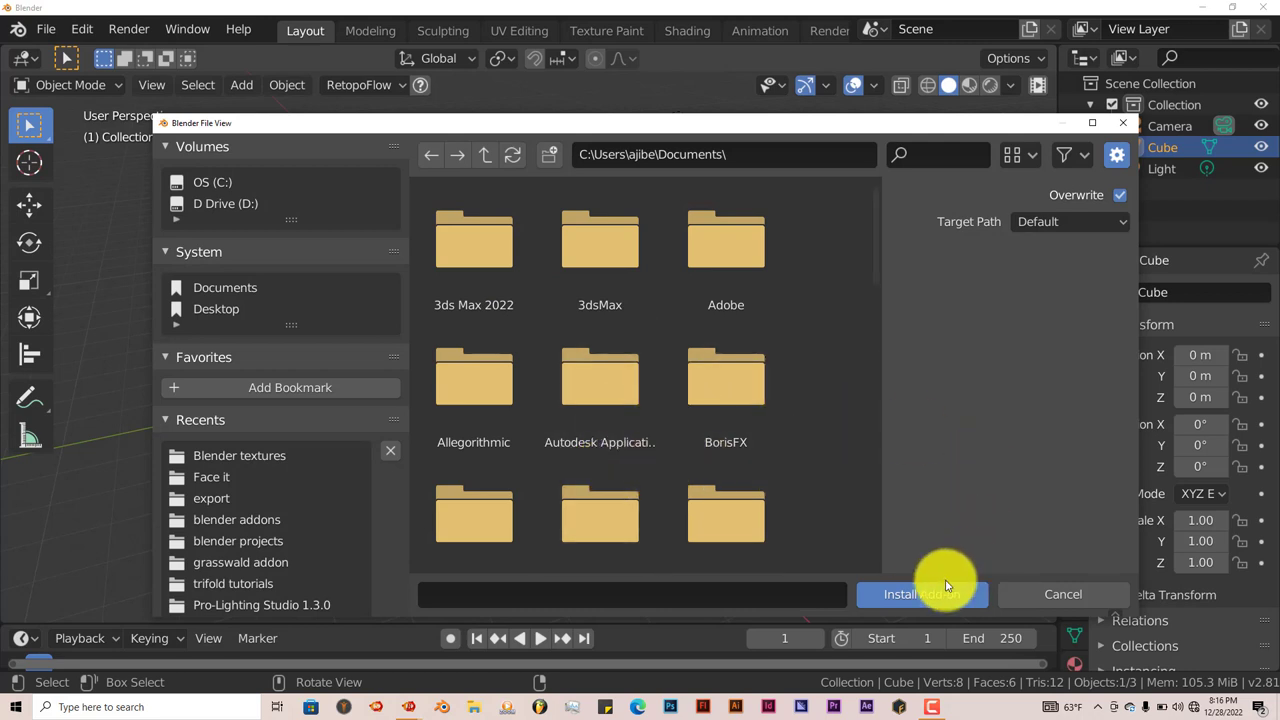
left_click(1044, 605)
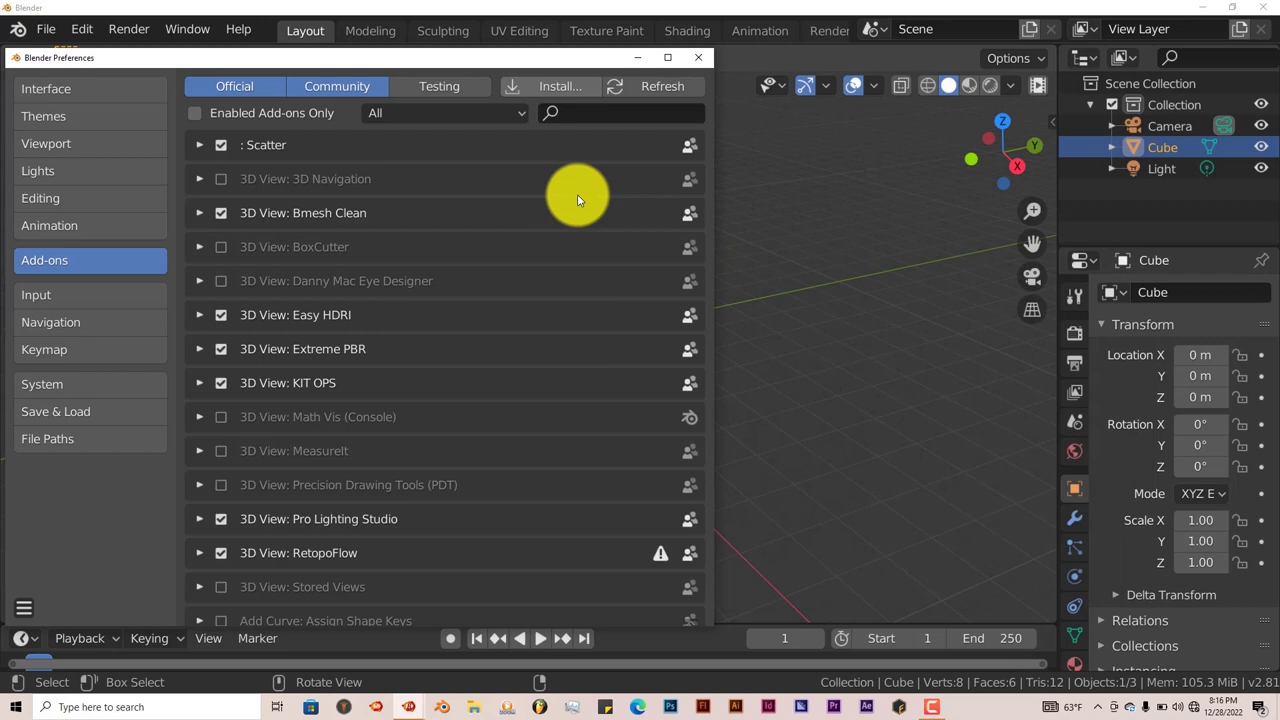
left_click(637, 117)
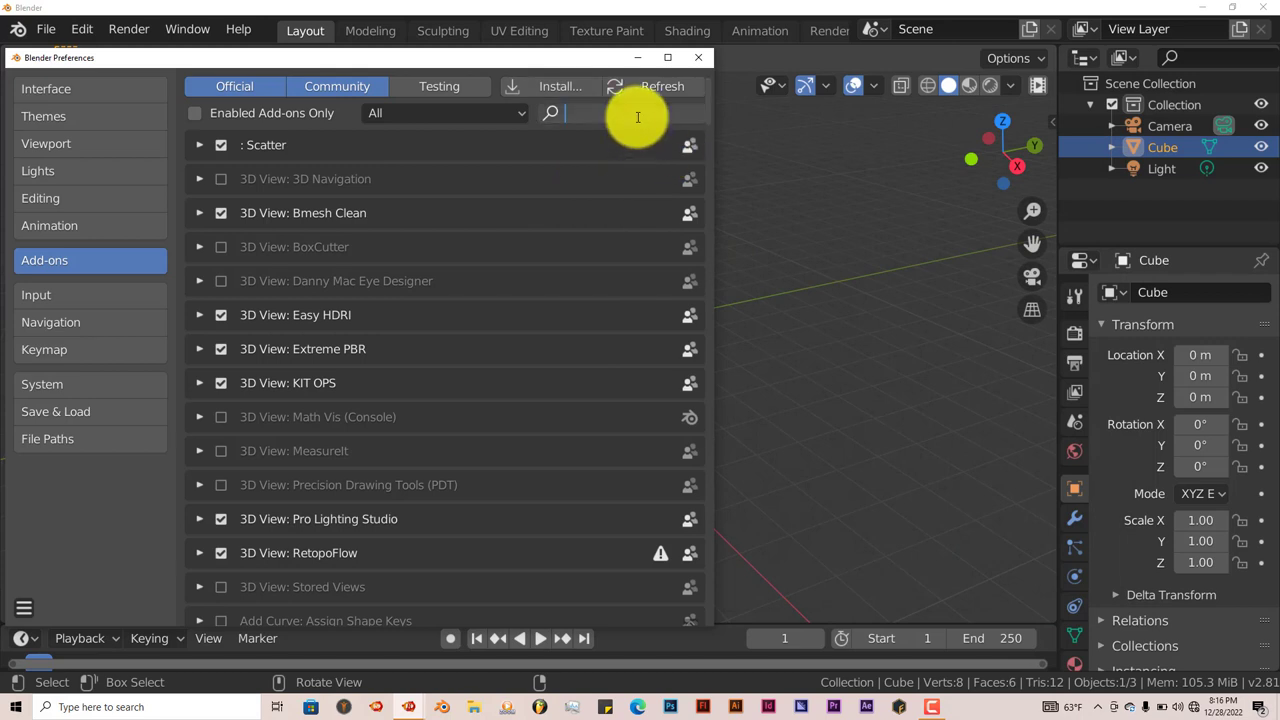
type("kha")
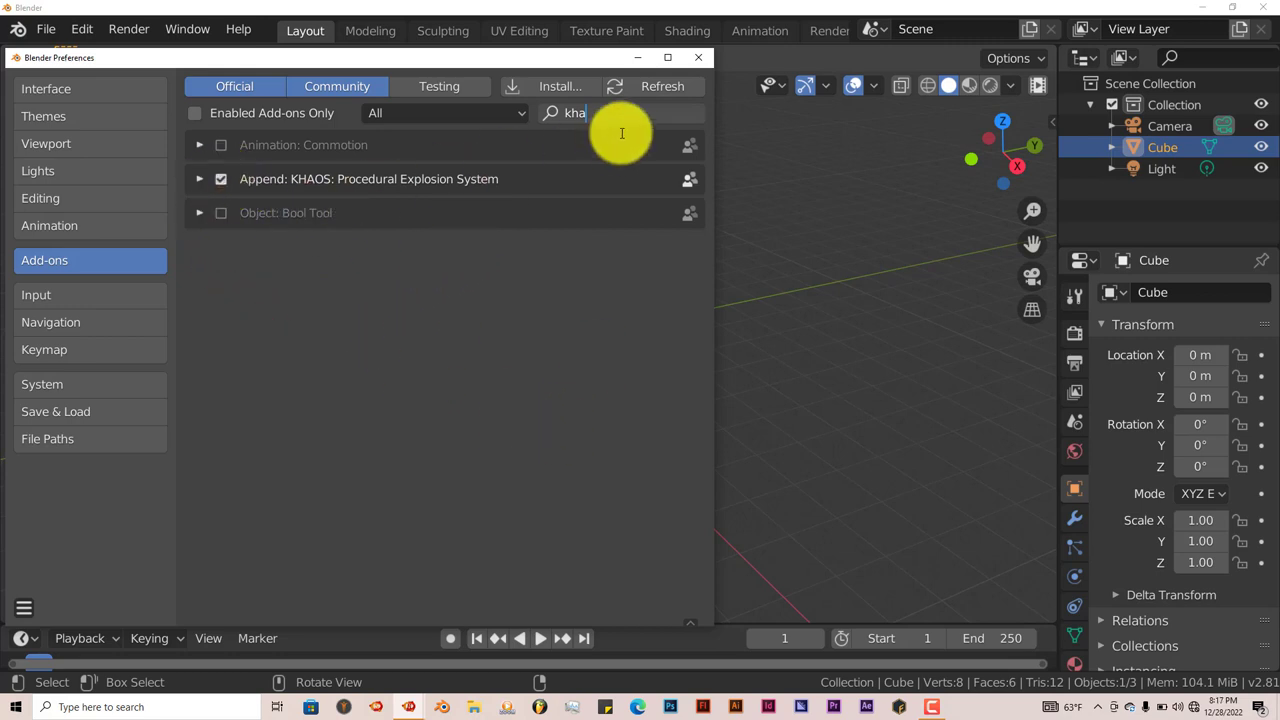
left_click(689, 58)
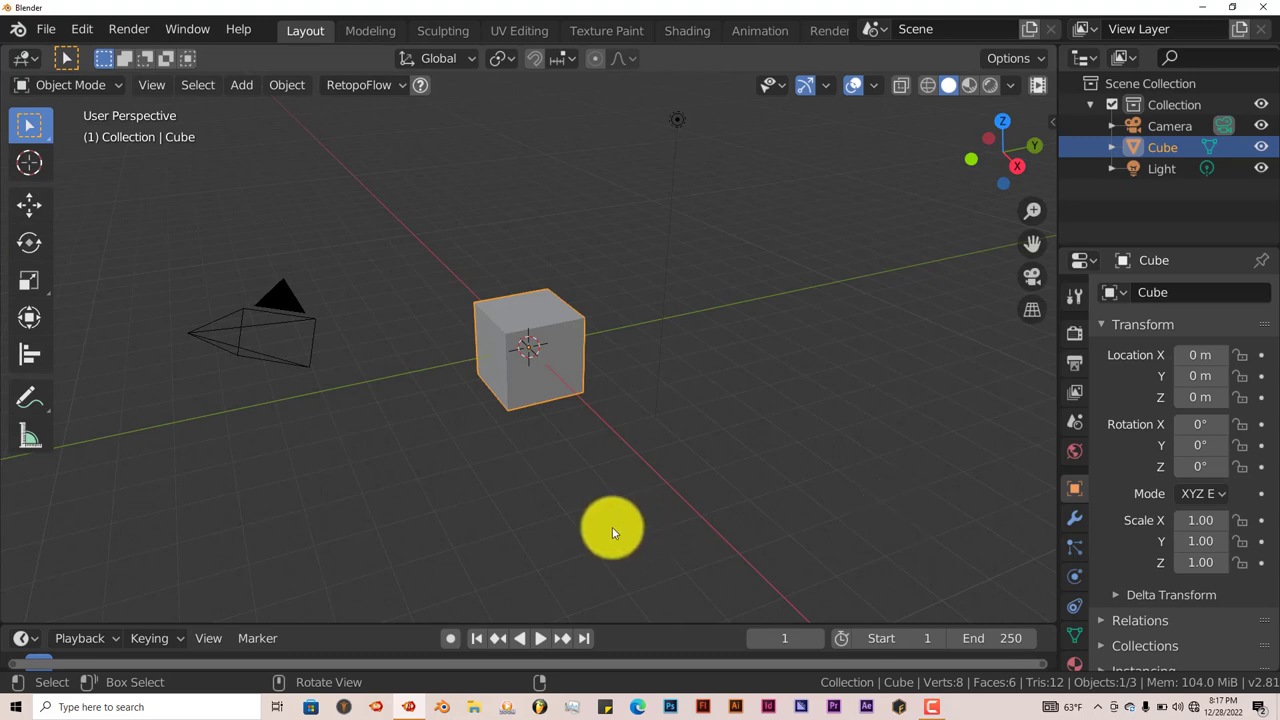
Show the KHAOS: Procedural Explosions settings beside the viewport and delete the default cube
scroll(611, 526, "up", 2)
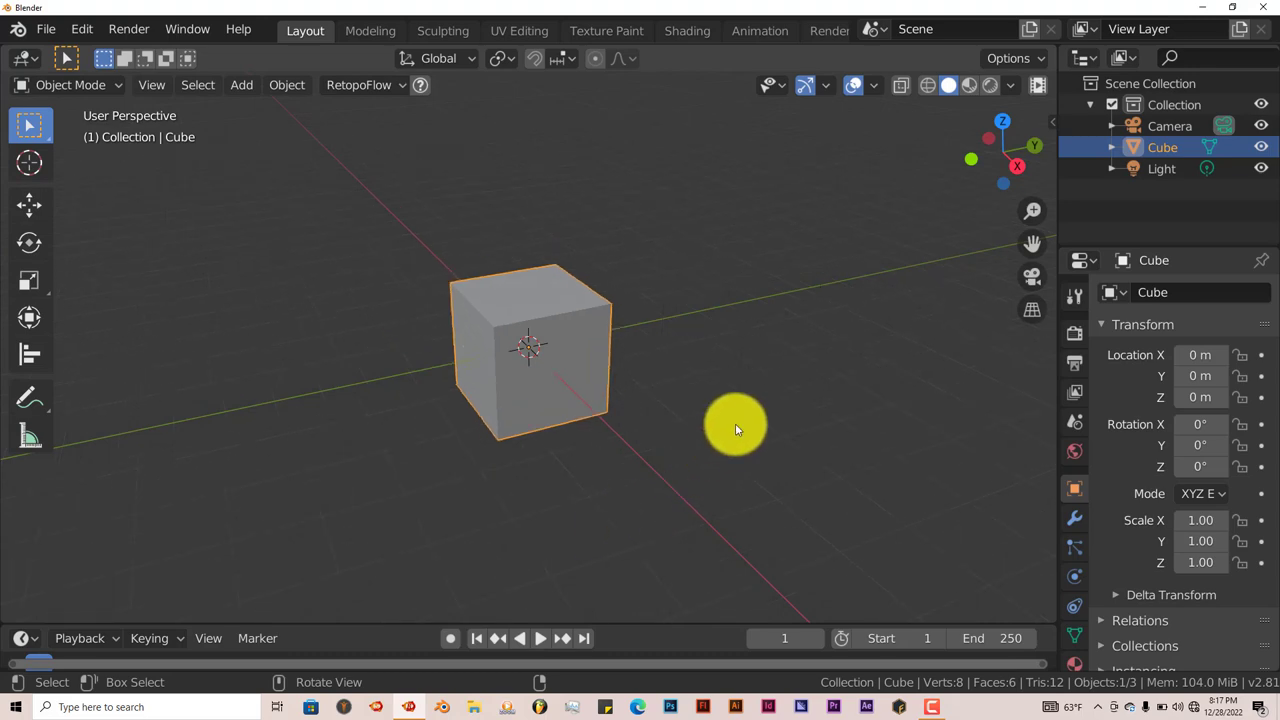
left_click(1051, 121)
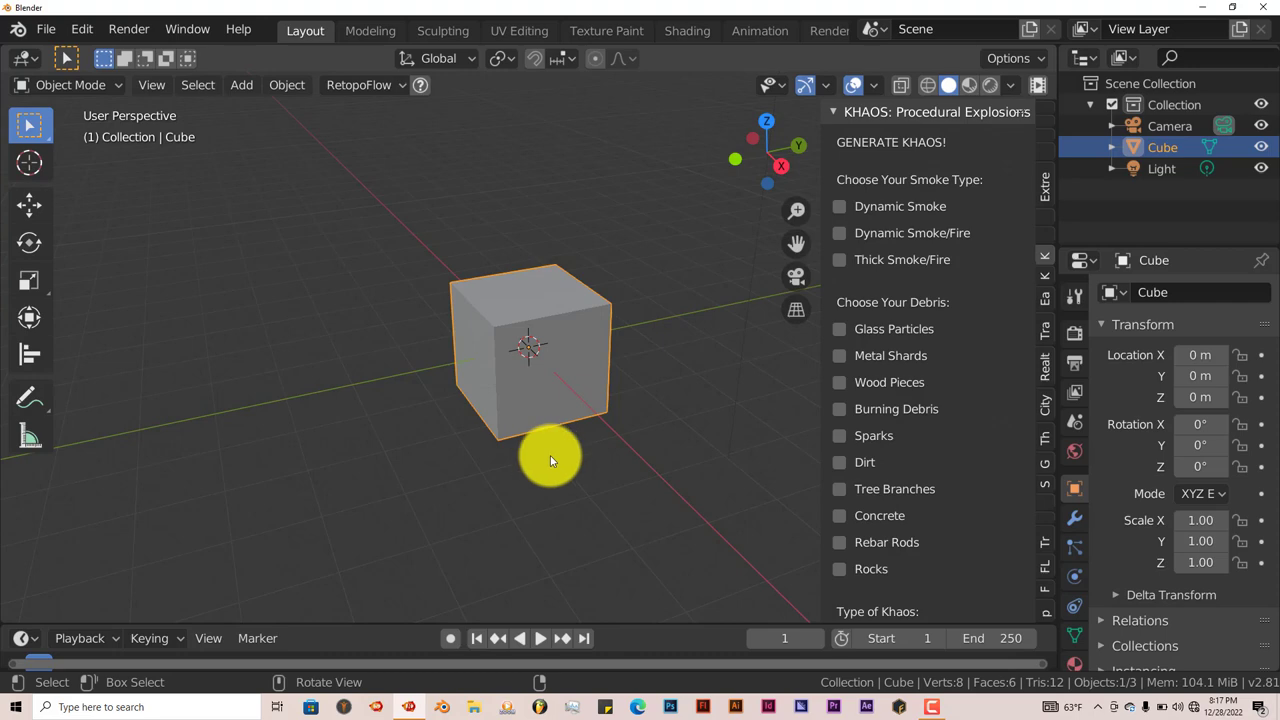
key("Delete")
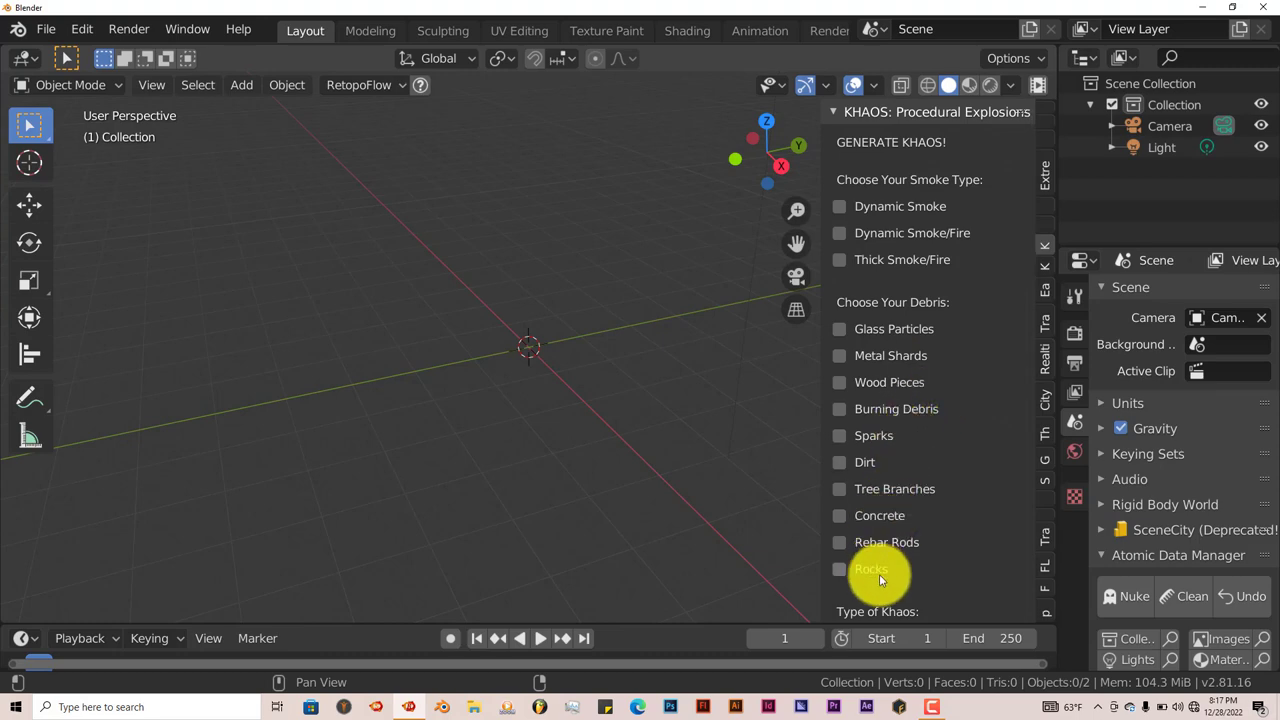
Review the KHAOS options from debris and burst types through particle parameters to the collision objects and render preset
scroll(912, 500, "down", 5)
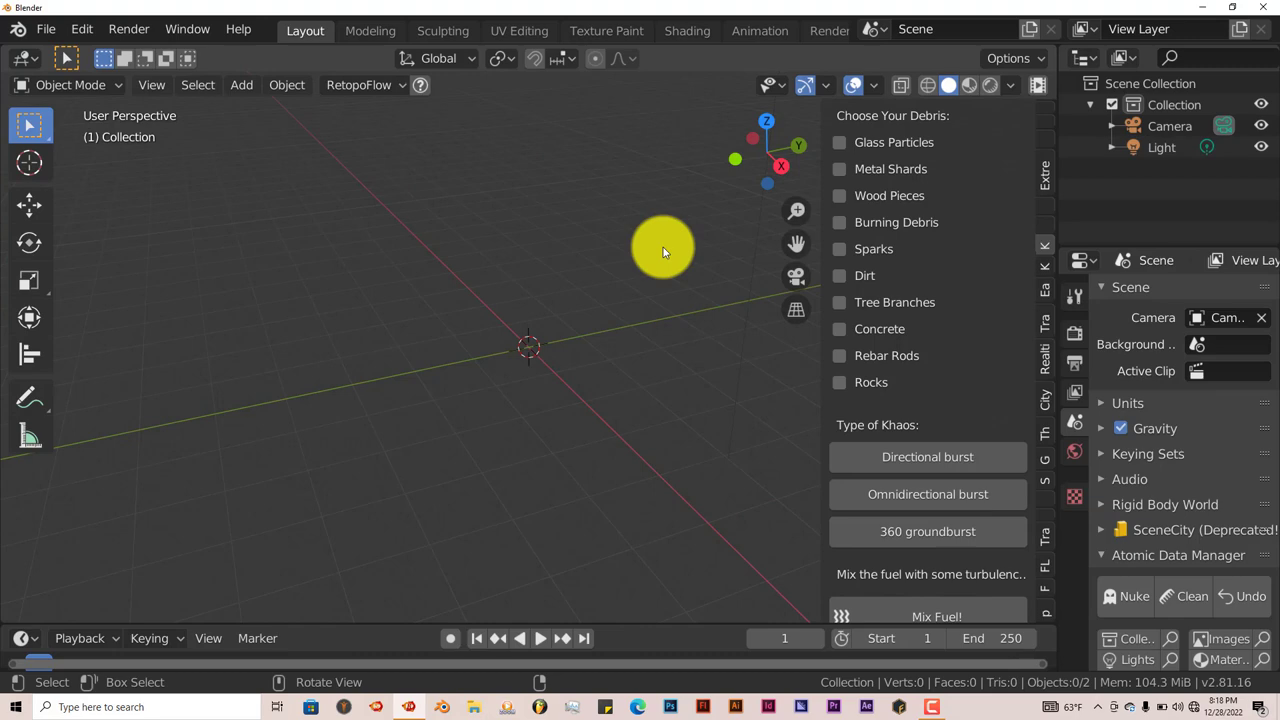
scroll(992, 475, "down", 4)
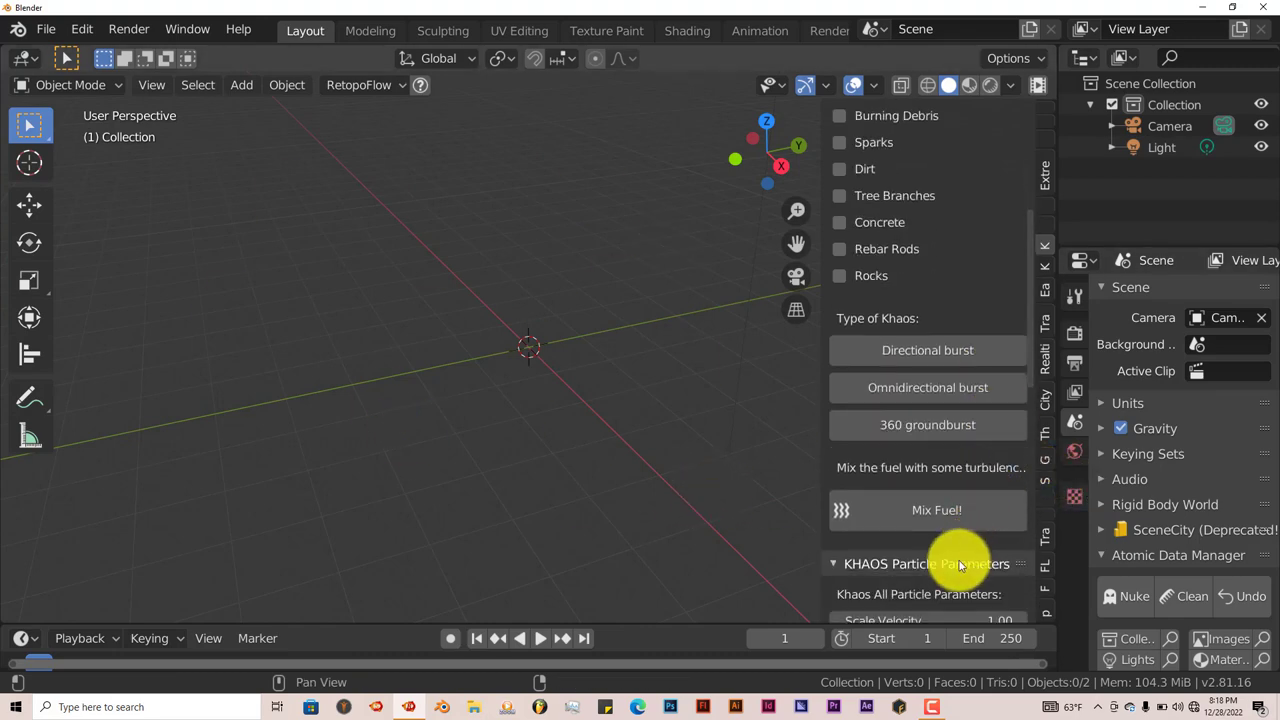
left_click(933, 510)
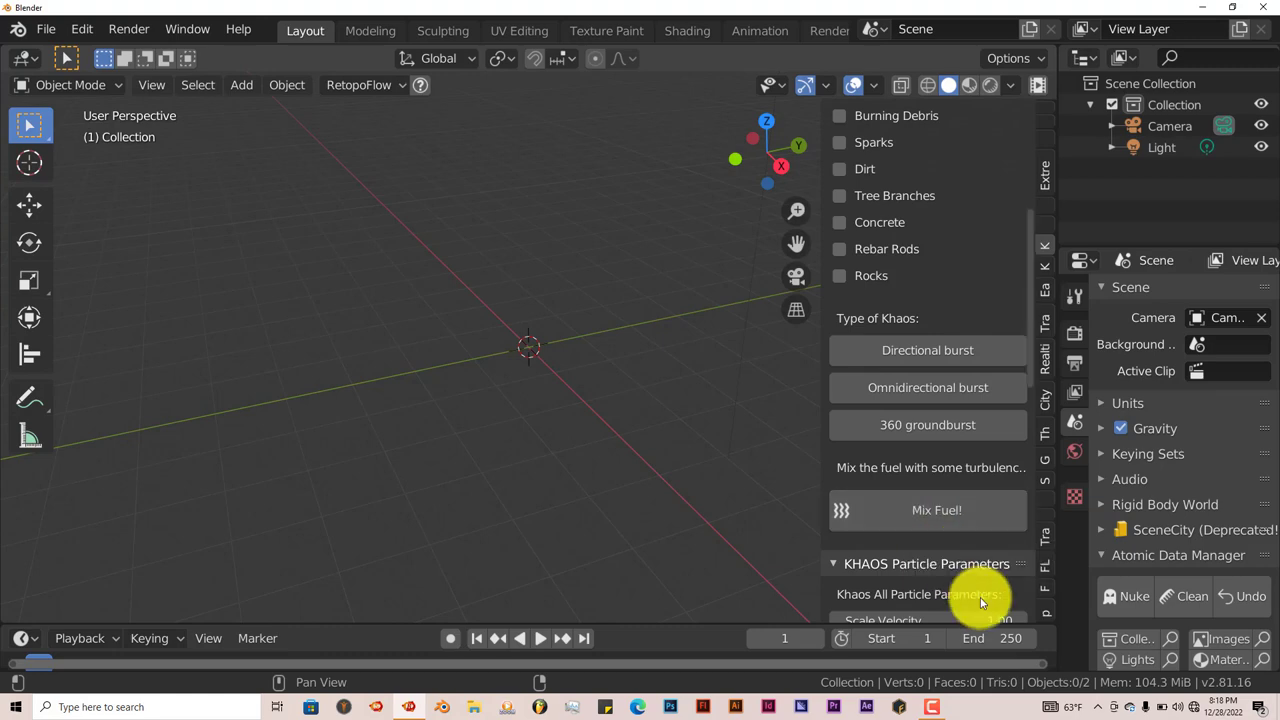
scroll(972, 590, "down", 4)
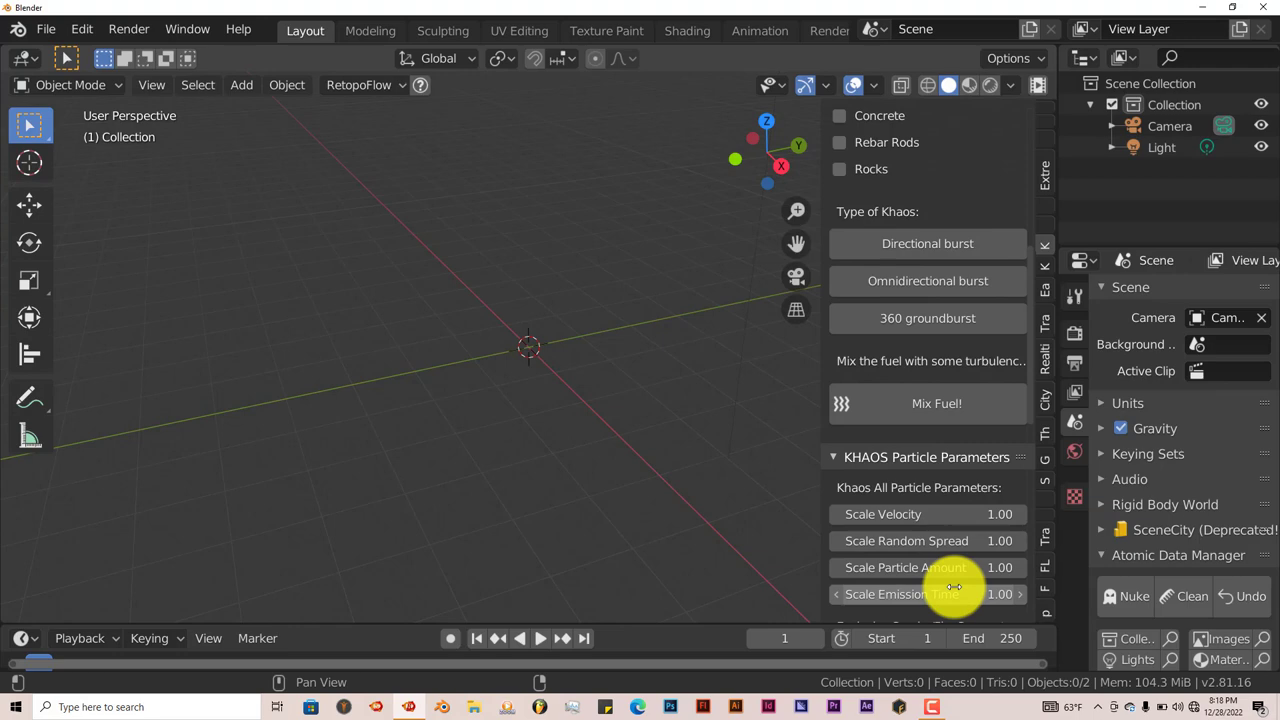
scroll(985, 603, "down", 4)
scroll(914, 591, "down", 4)
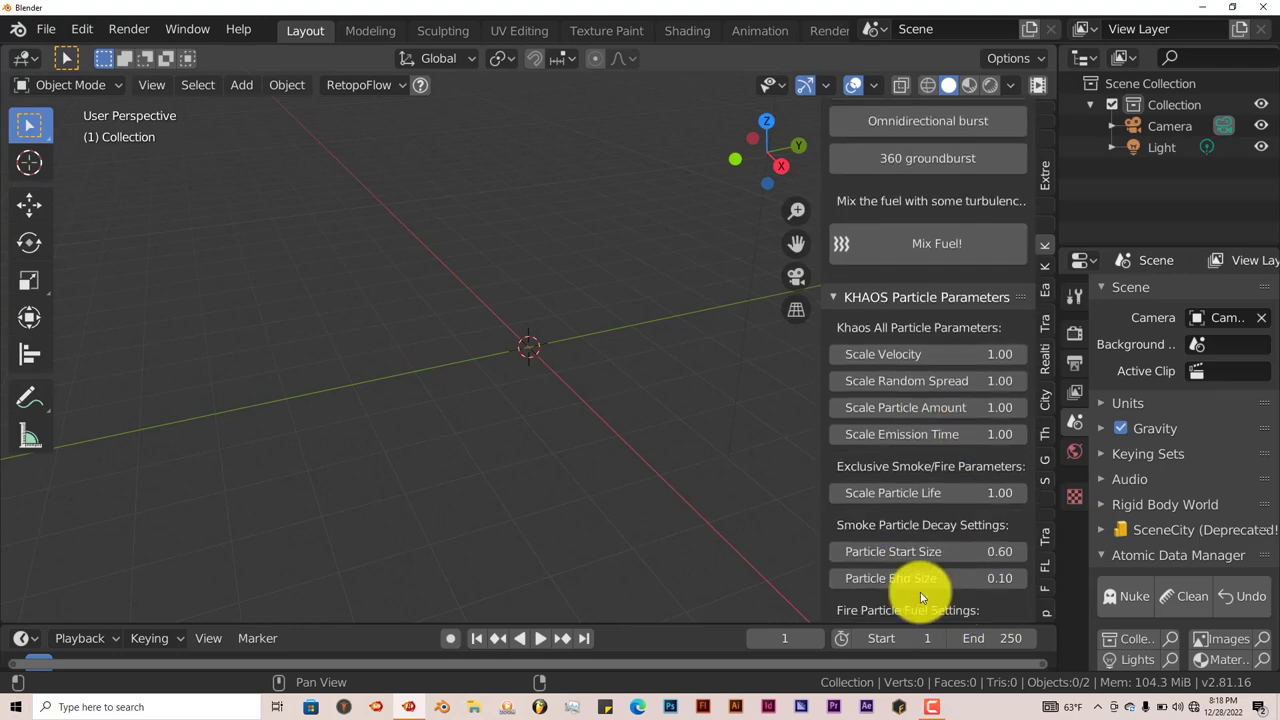
scroll(916, 534, "down", 11)
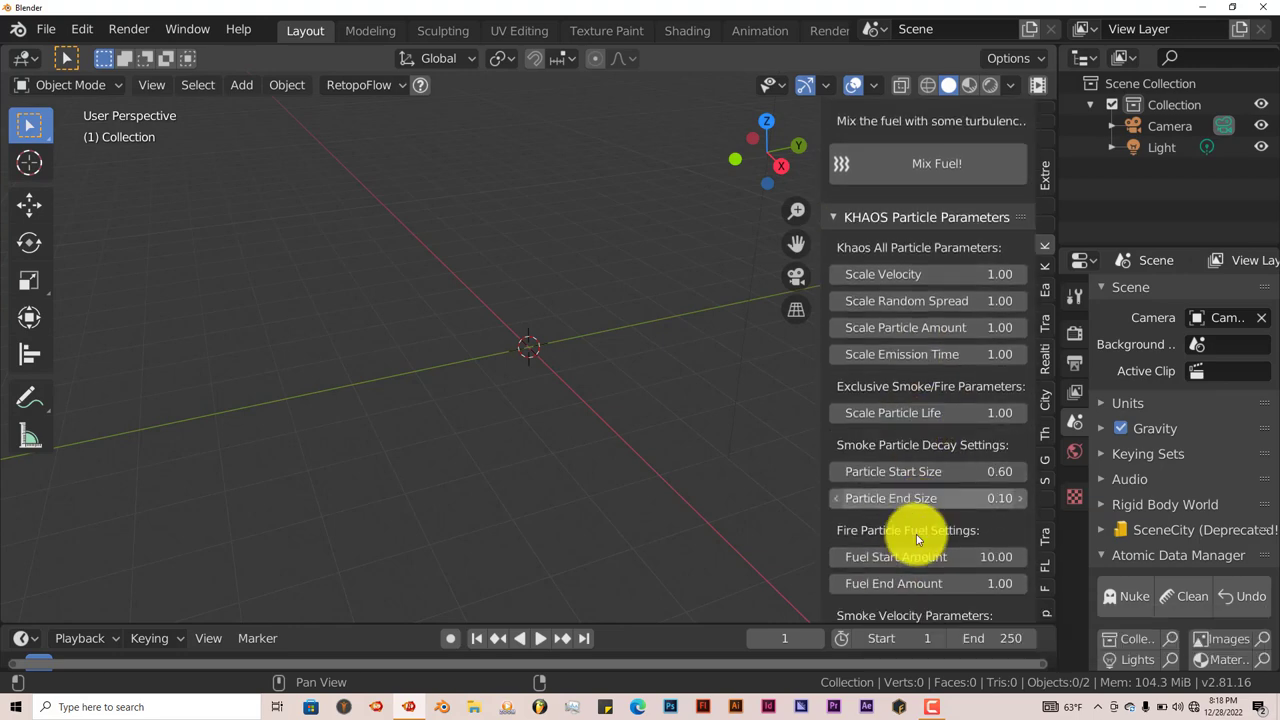
scroll(916, 534, "down", 2)
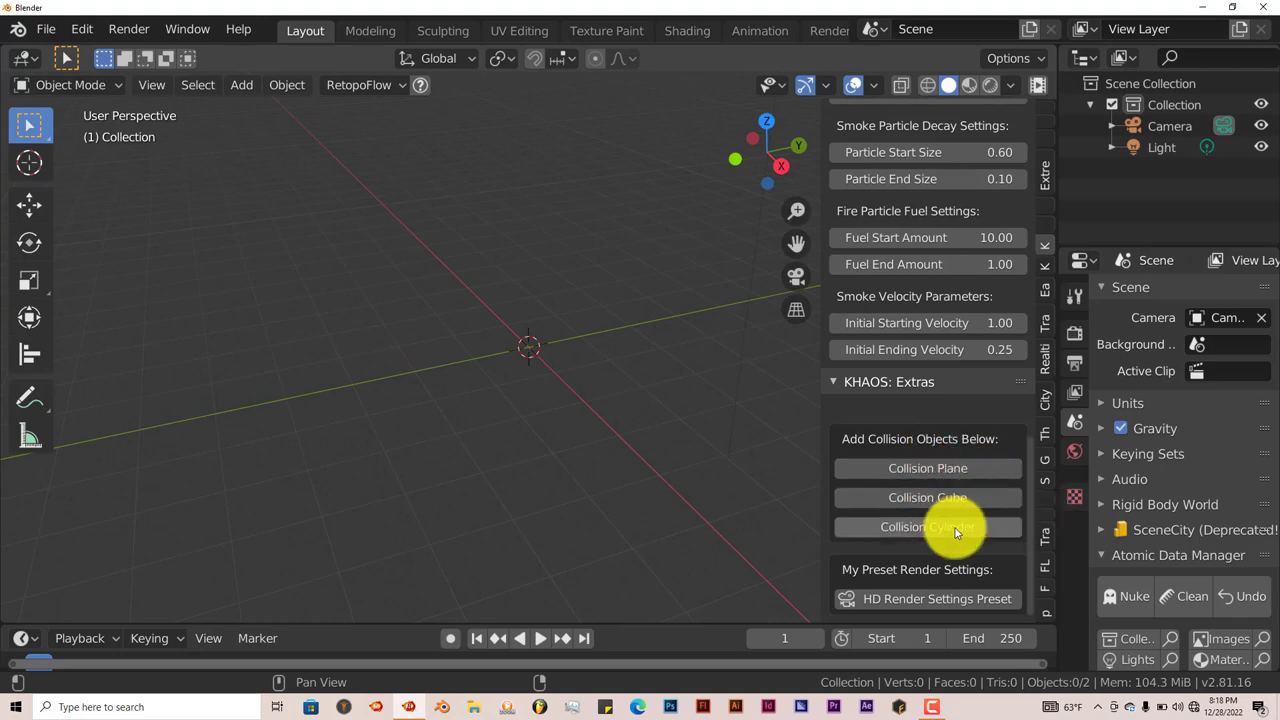
scroll(898, 482, "up", 3)
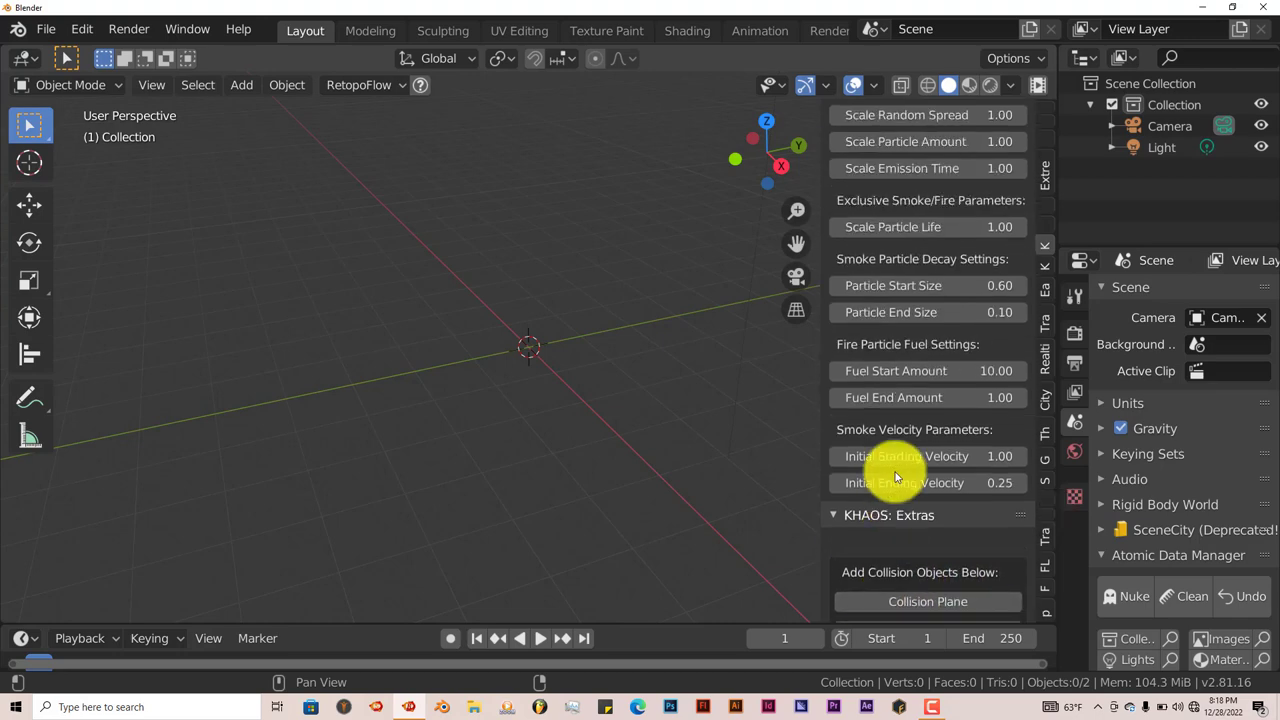
scroll(898, 478, "up", 10)
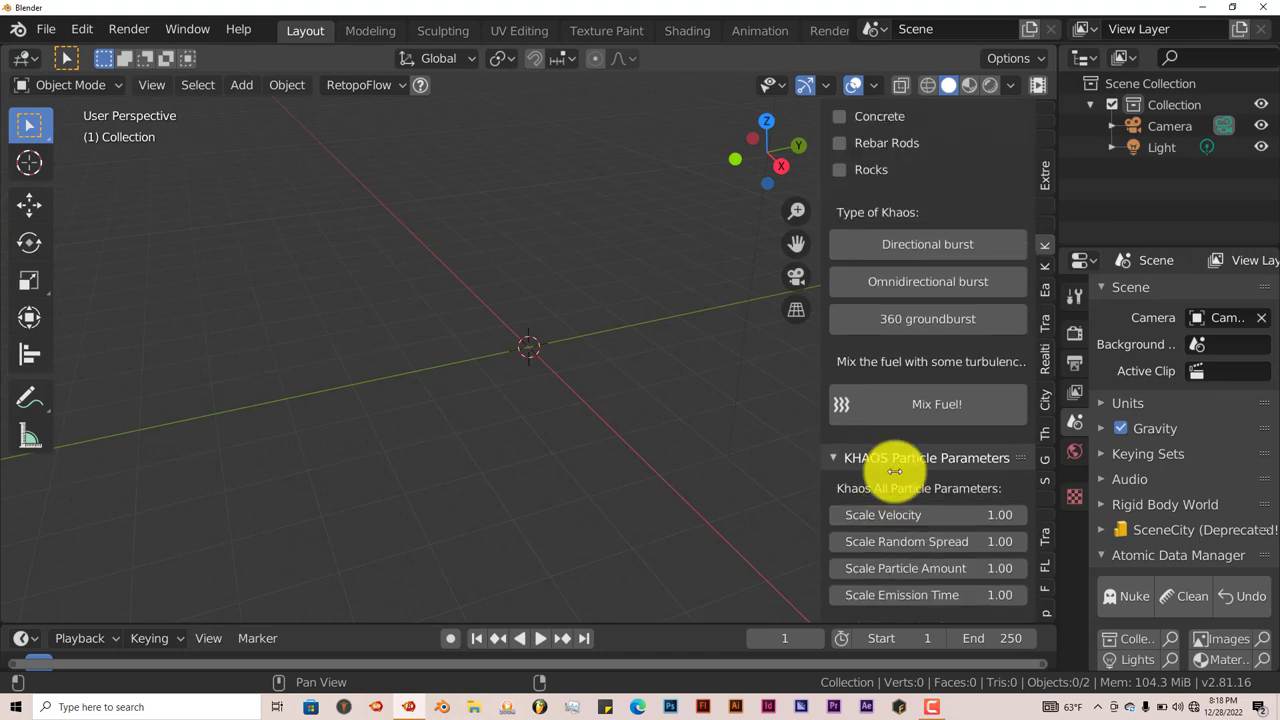
scroll(893, 470, "up", 9)
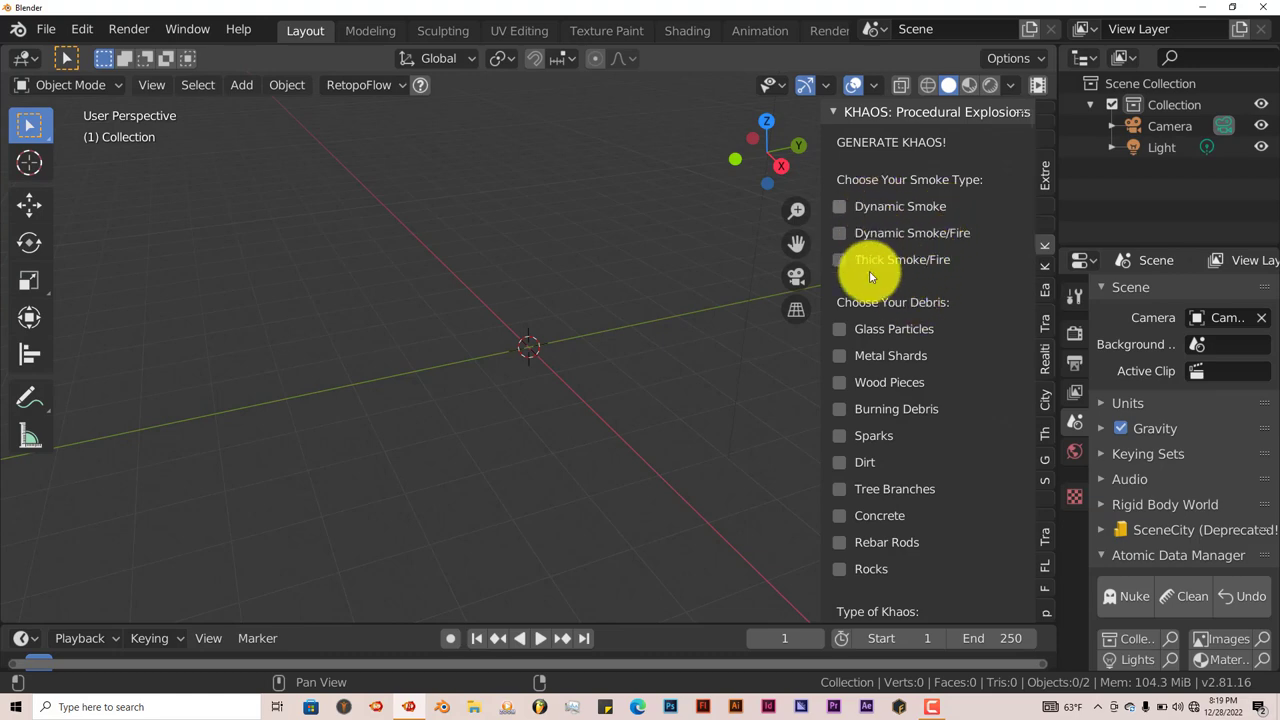
Generate a directional burst with Glass Particles, Metal Shards and Wood Pieces as debris
middle_click_drag(578, 441, 591, 437)
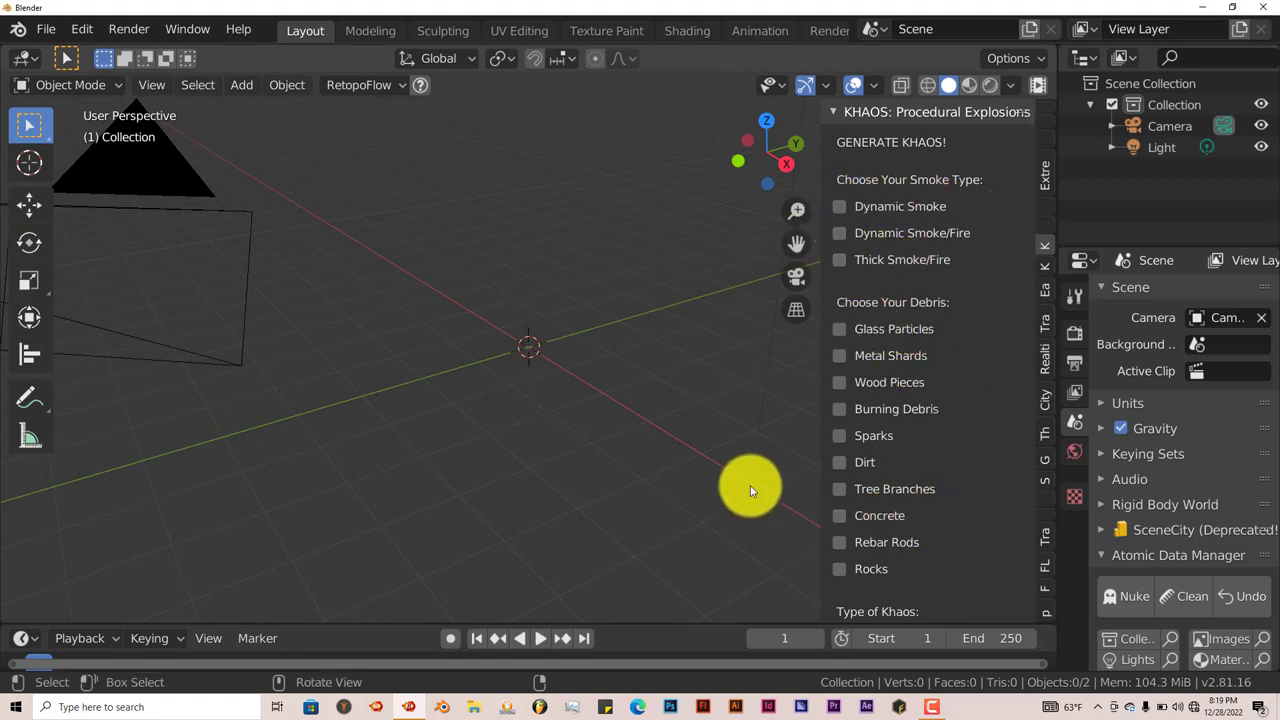
left_click(841, 330)
left_click(840, 356)
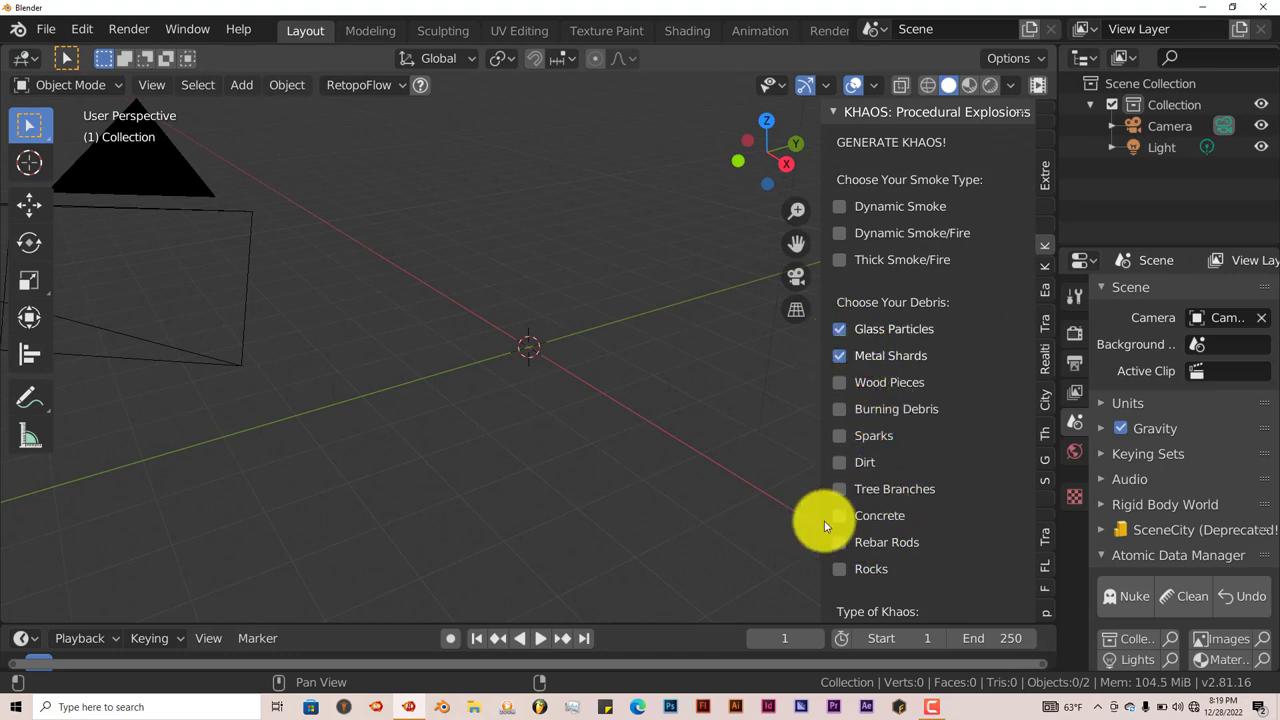
left_click(839, 383)
scroll(938, 481, "down", 5)
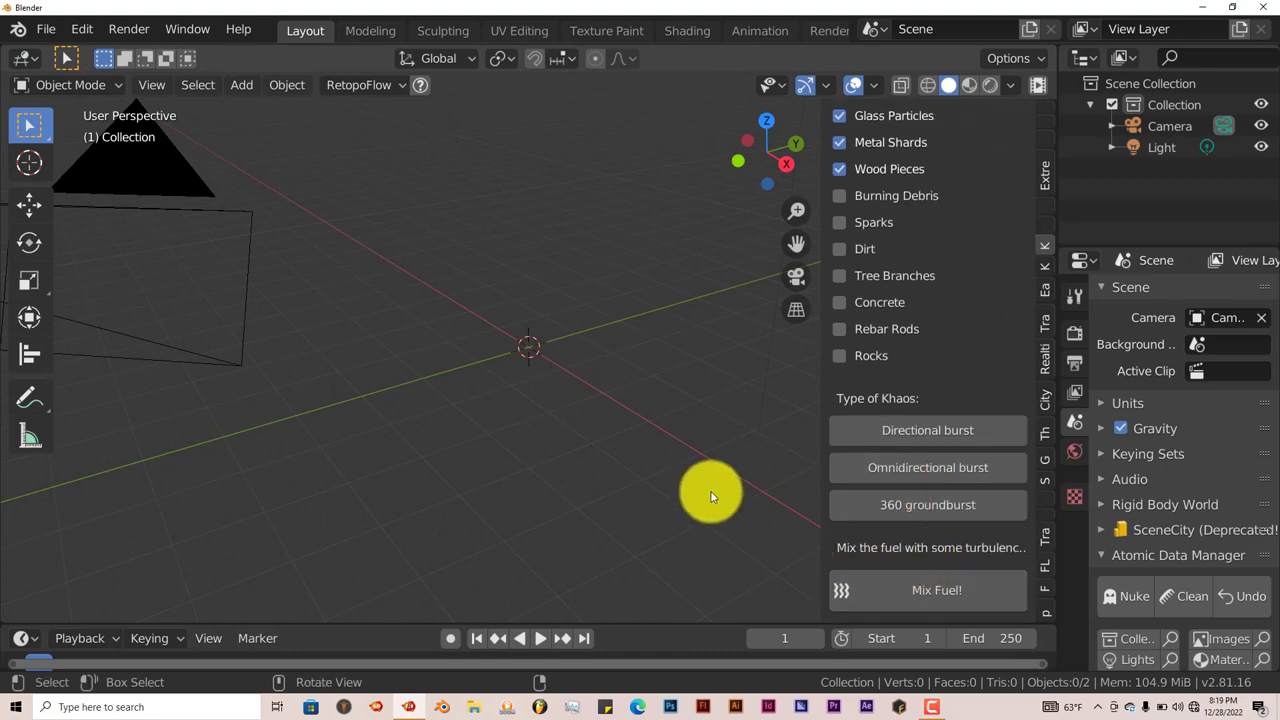
left_click(915, 430)
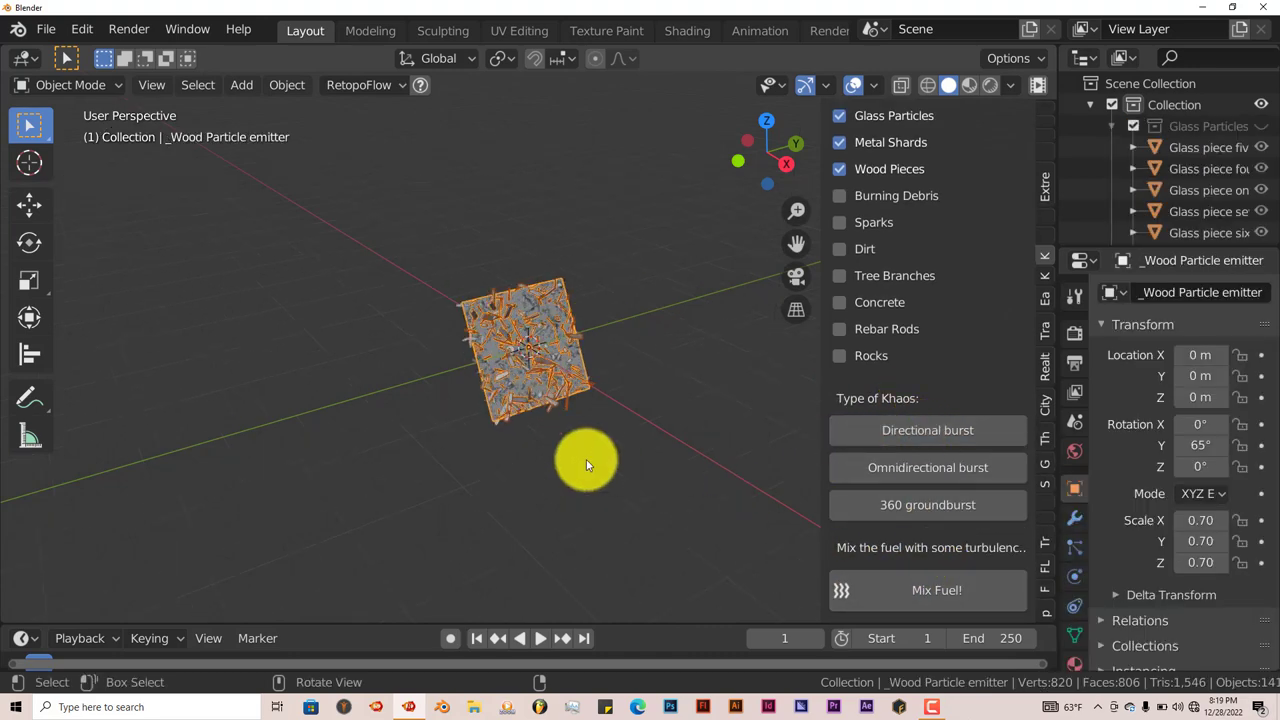
Play the directional debris burst twice from the side and return to frame 1
middle_click_drag(586, 459, 594, 391)
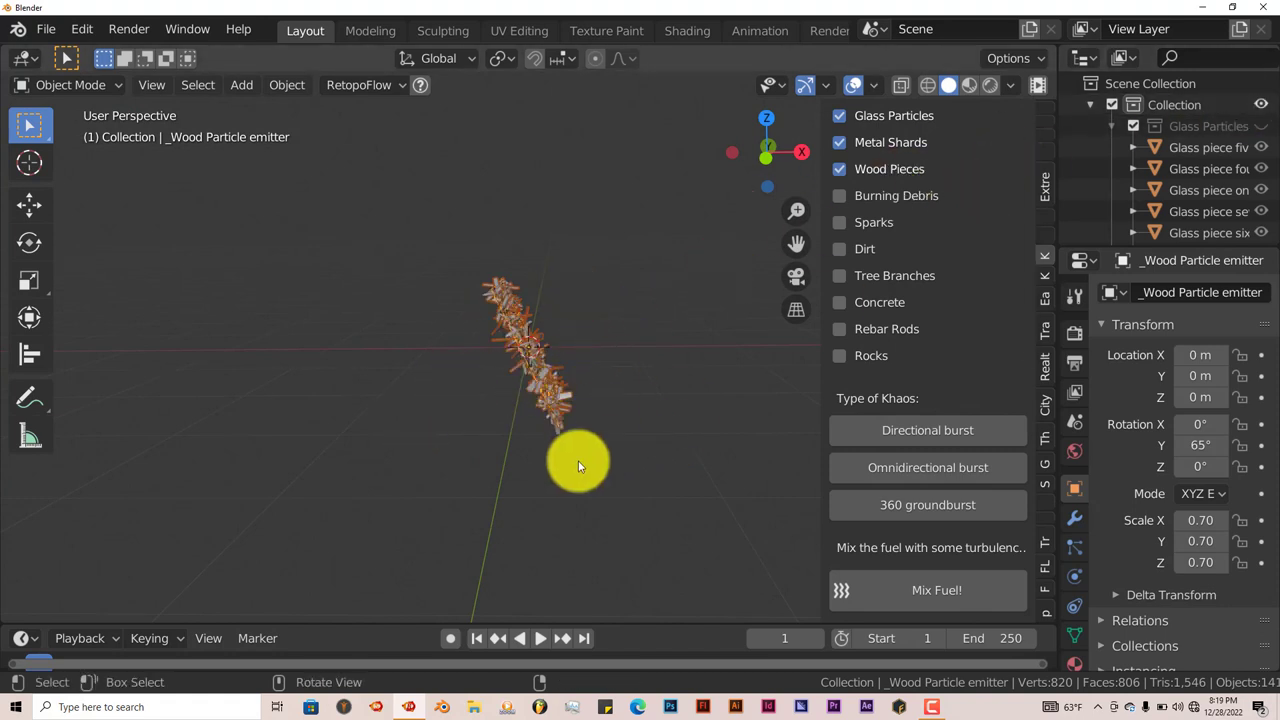
left_click(537, 638)
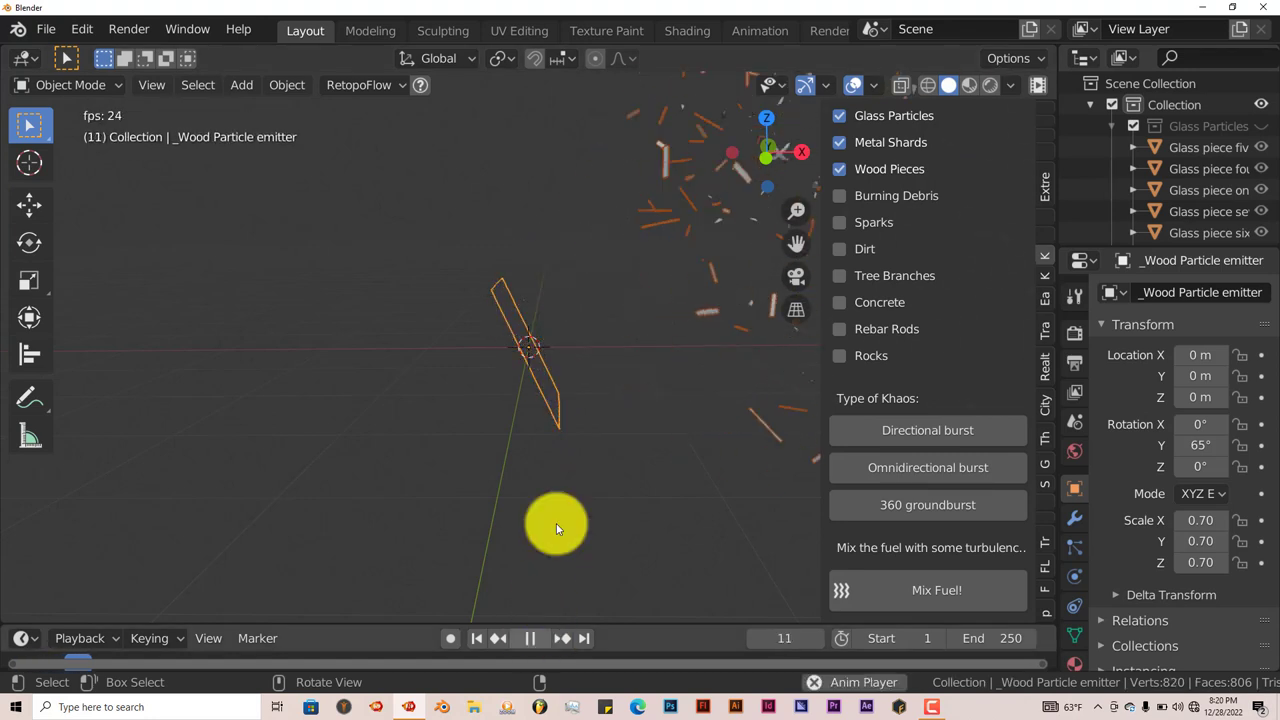
left_click(530, 638)
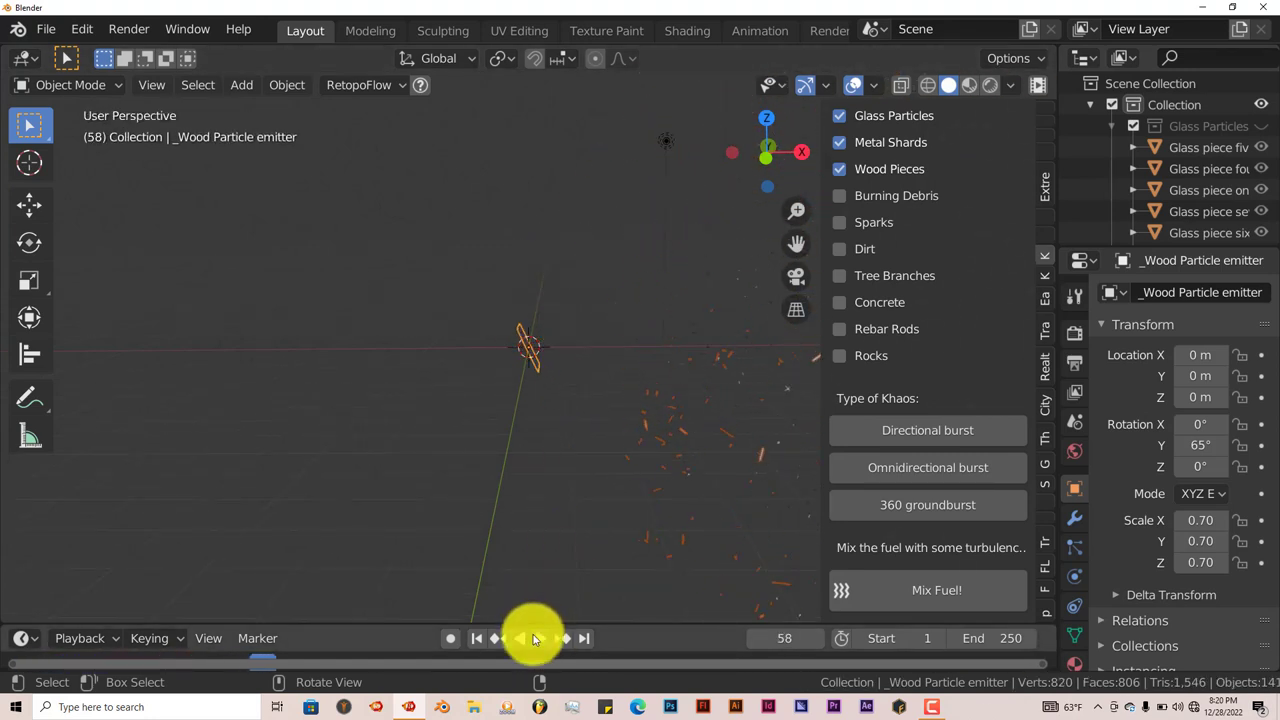
left_click_drag(794, 245, 654, 229)
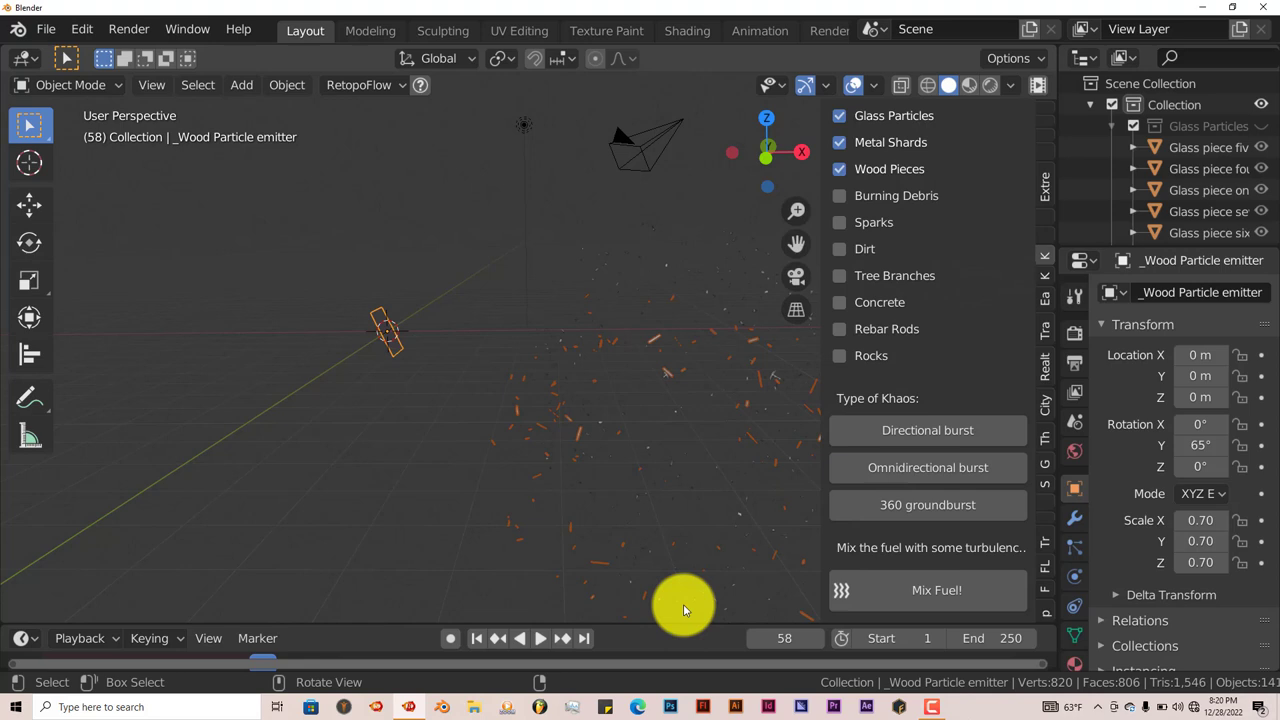
left_click(477, 638)
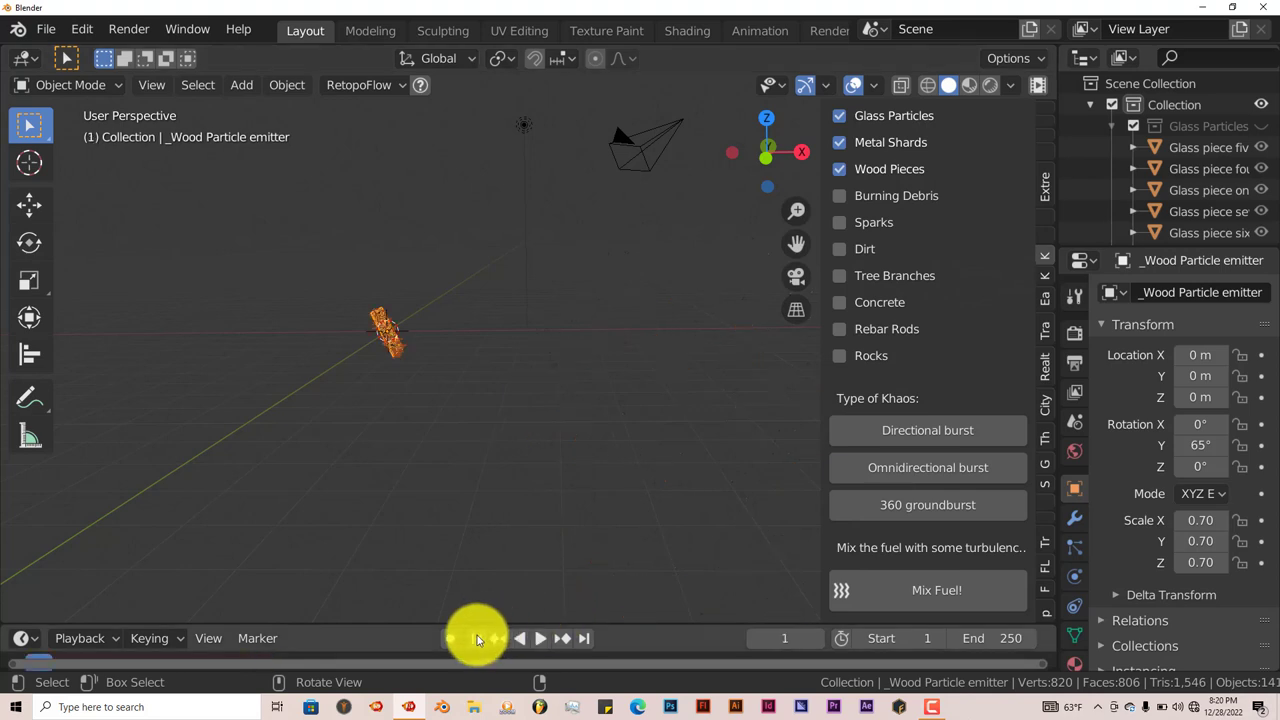
left_click(545, 639)
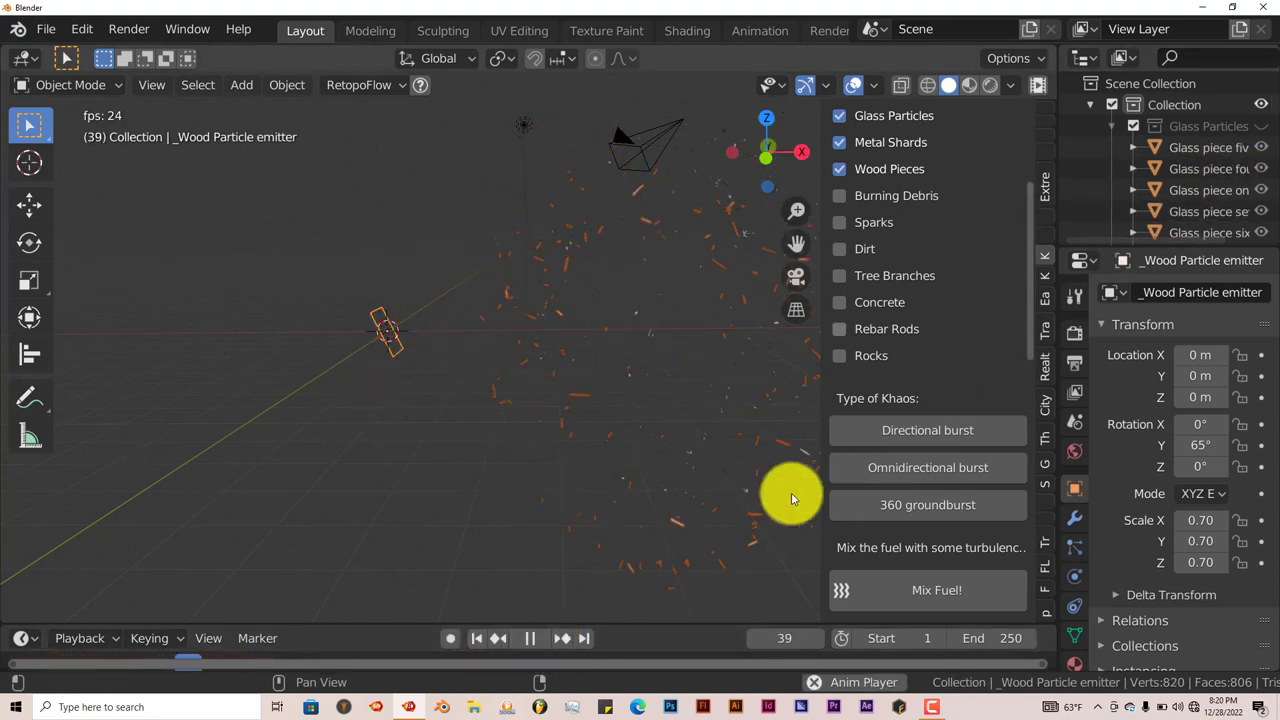
left_click(530, 638)
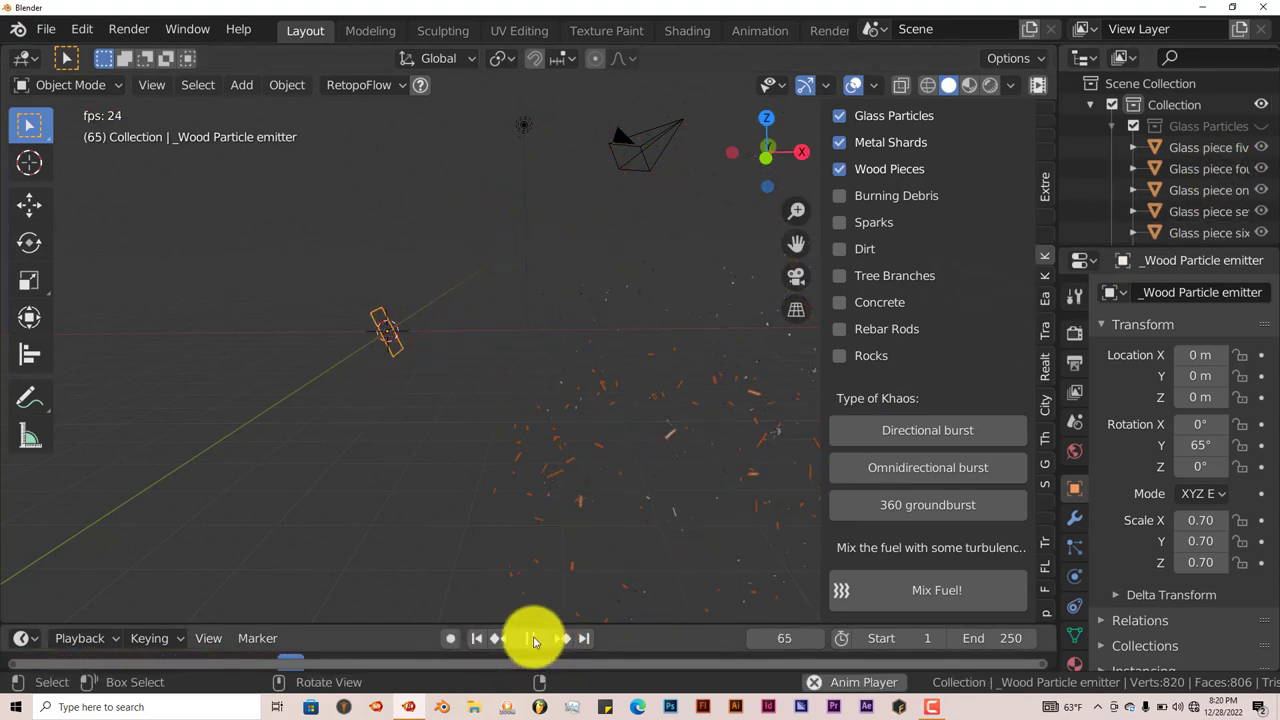
left_click(479, 638)
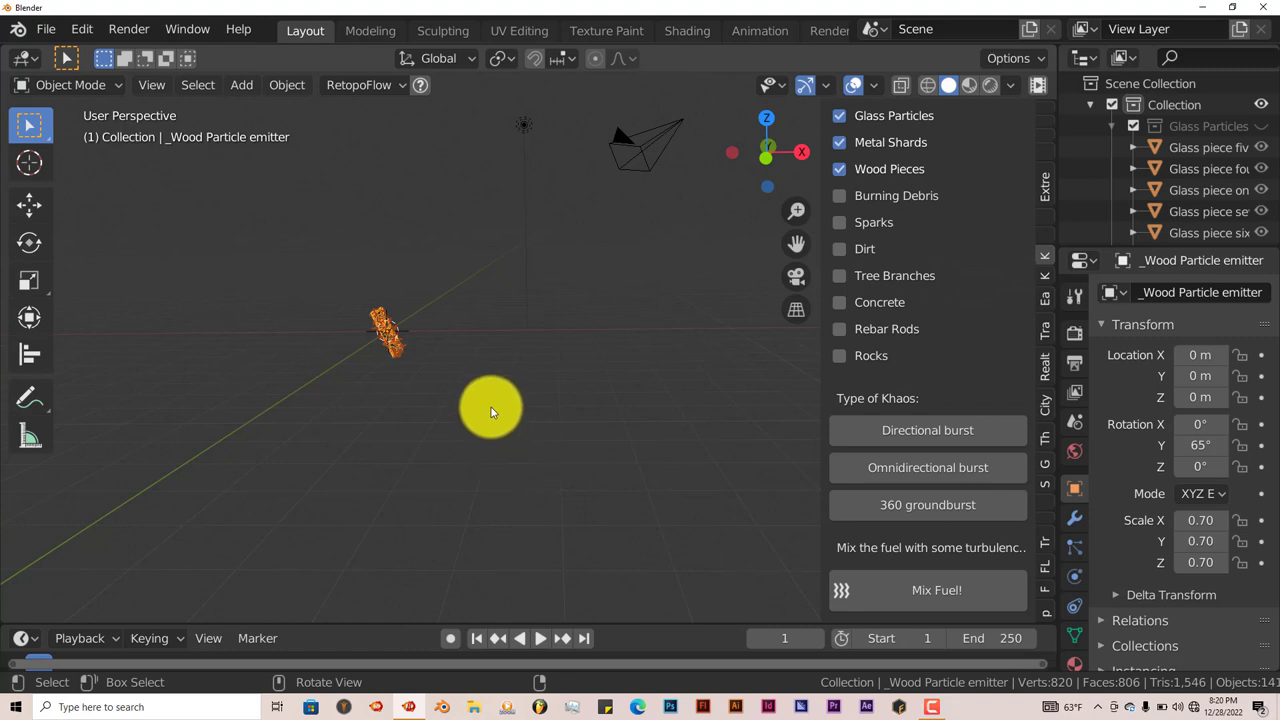
mouse_move(491, 407)
middle_mouse_down()
mouse_move(495, 385)
mouse_move(502, 410)
middle_mouse_up()
scroll(507, 407, "up", 4)
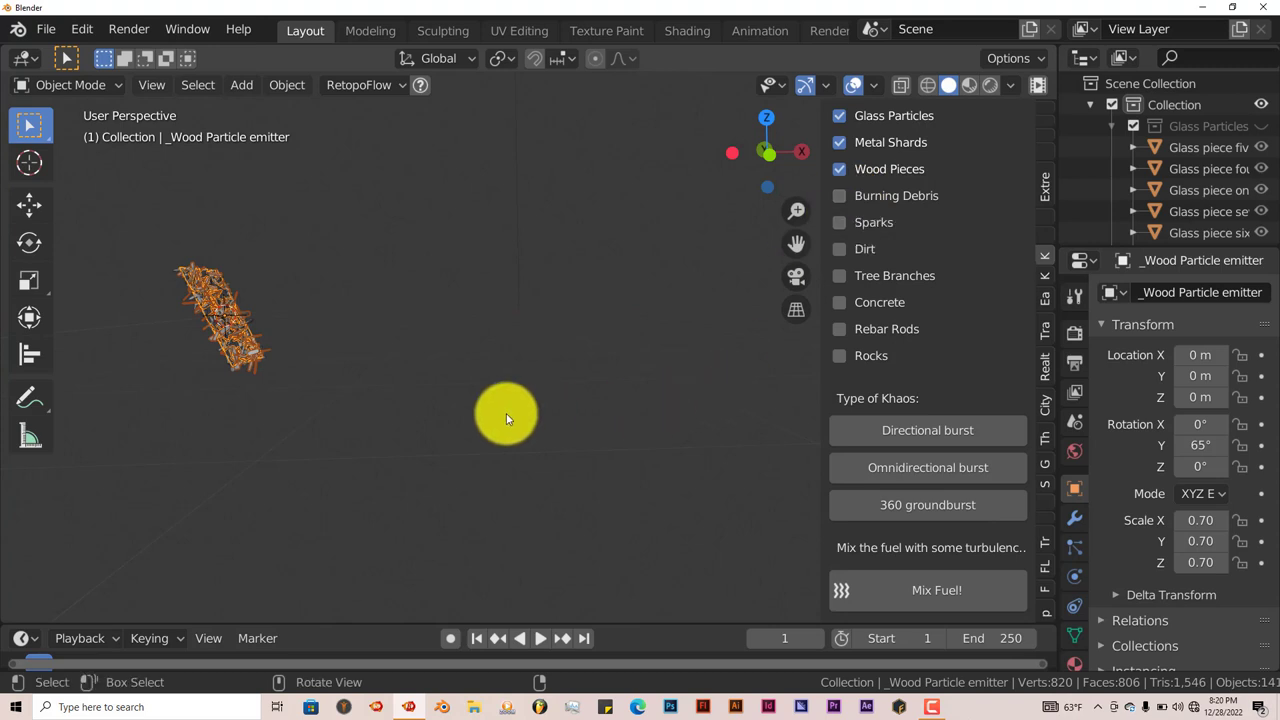
middle_click_drag(553, 446, 559, 453)
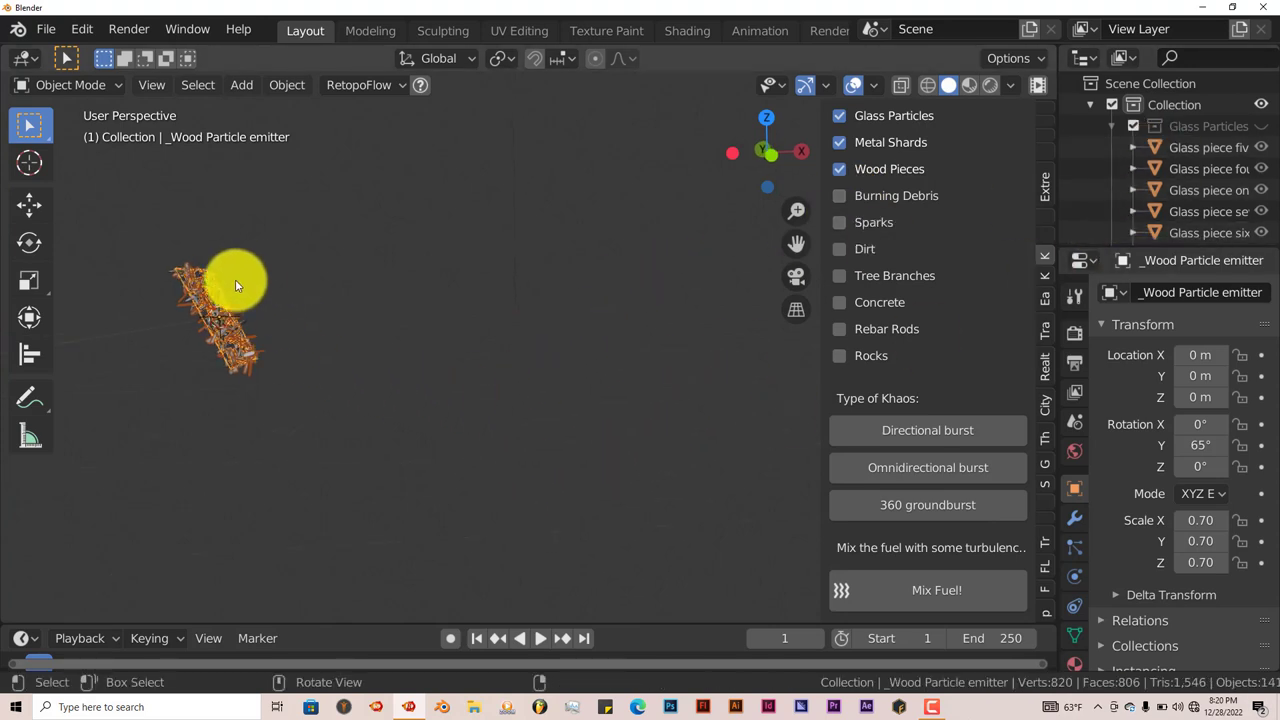
middle_click_drag(316, 316, 371, 400)
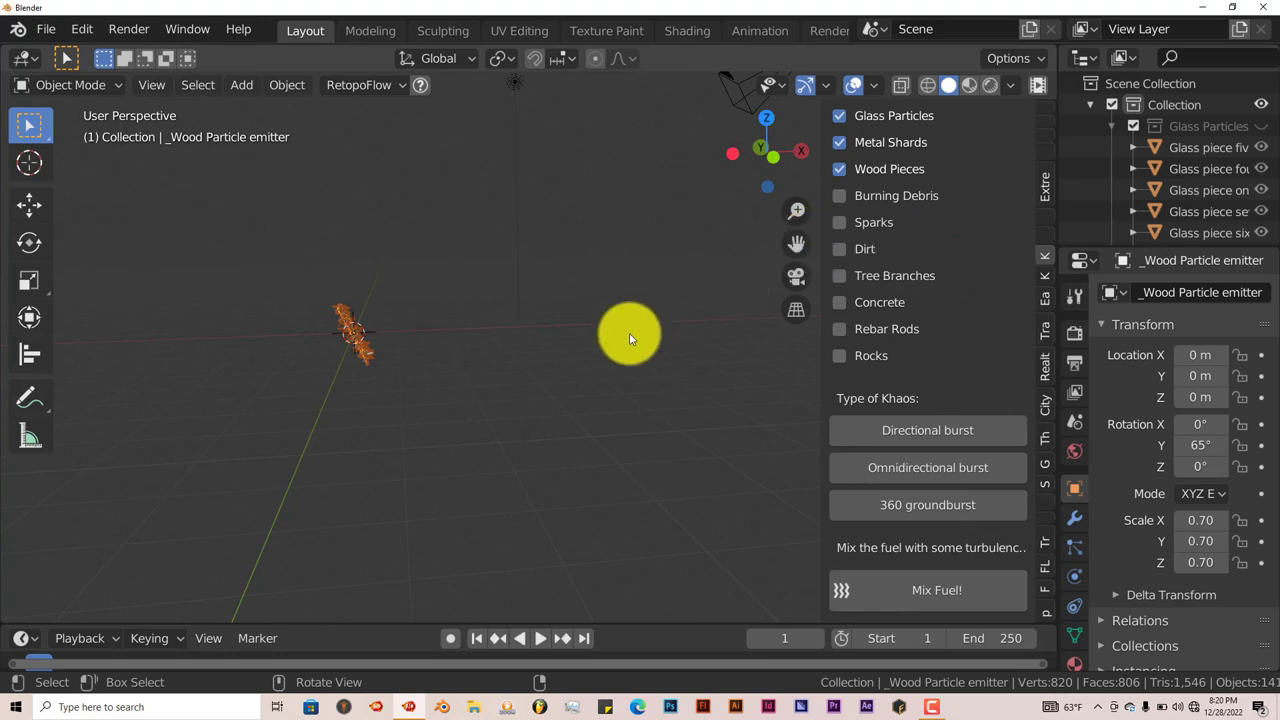
Select all the directional burst's particle emitters at the scene origin and delete them
middle_click_drag(727, 386, 760, 386)
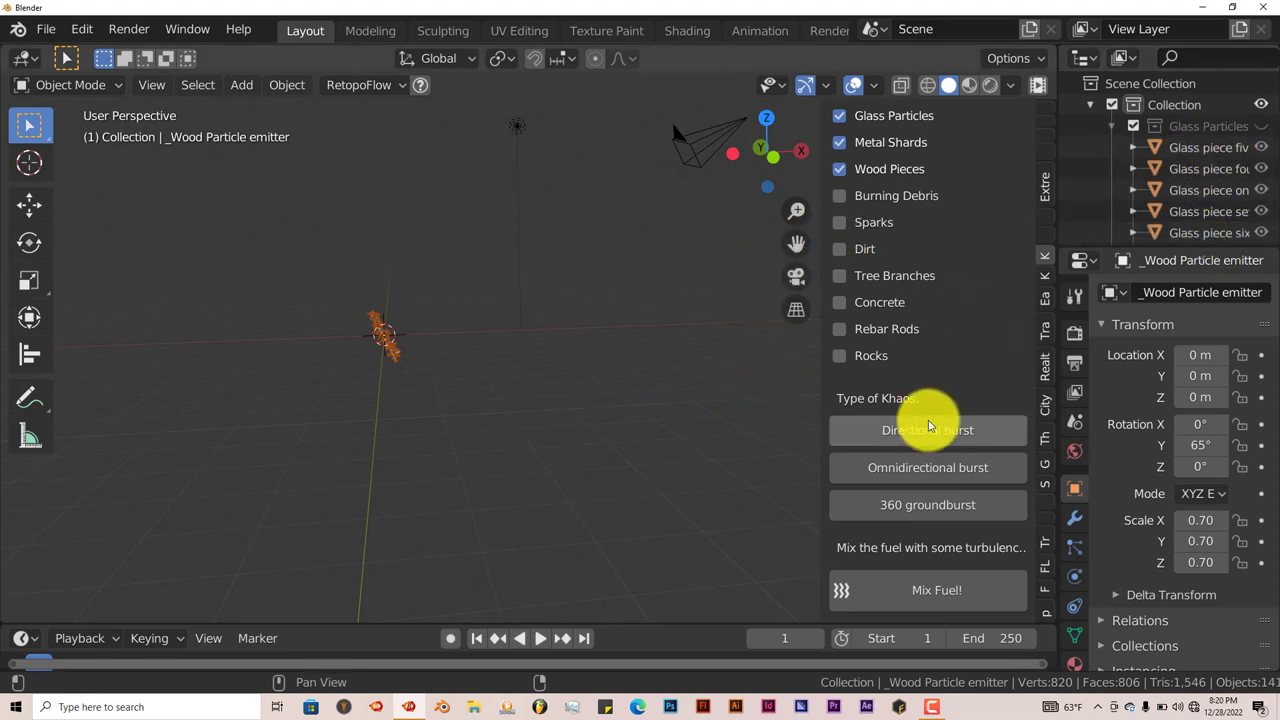
scroll(383, 350, "up", 3)
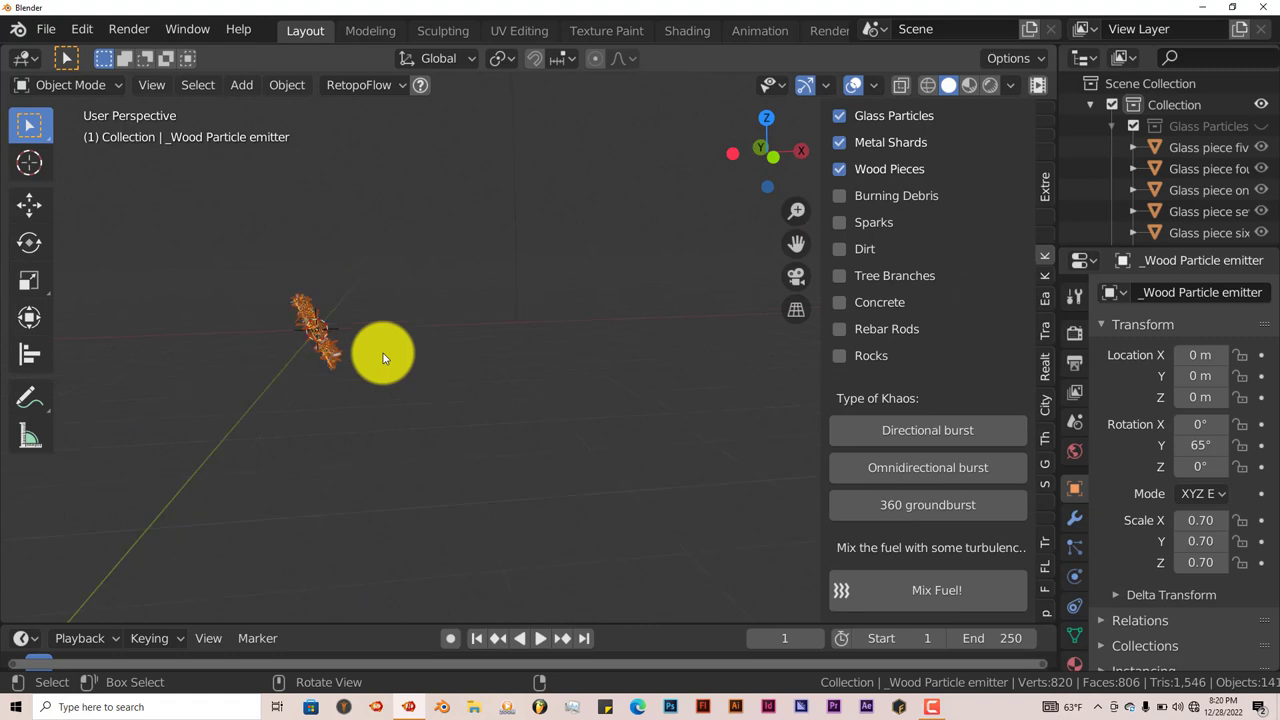
key("b")
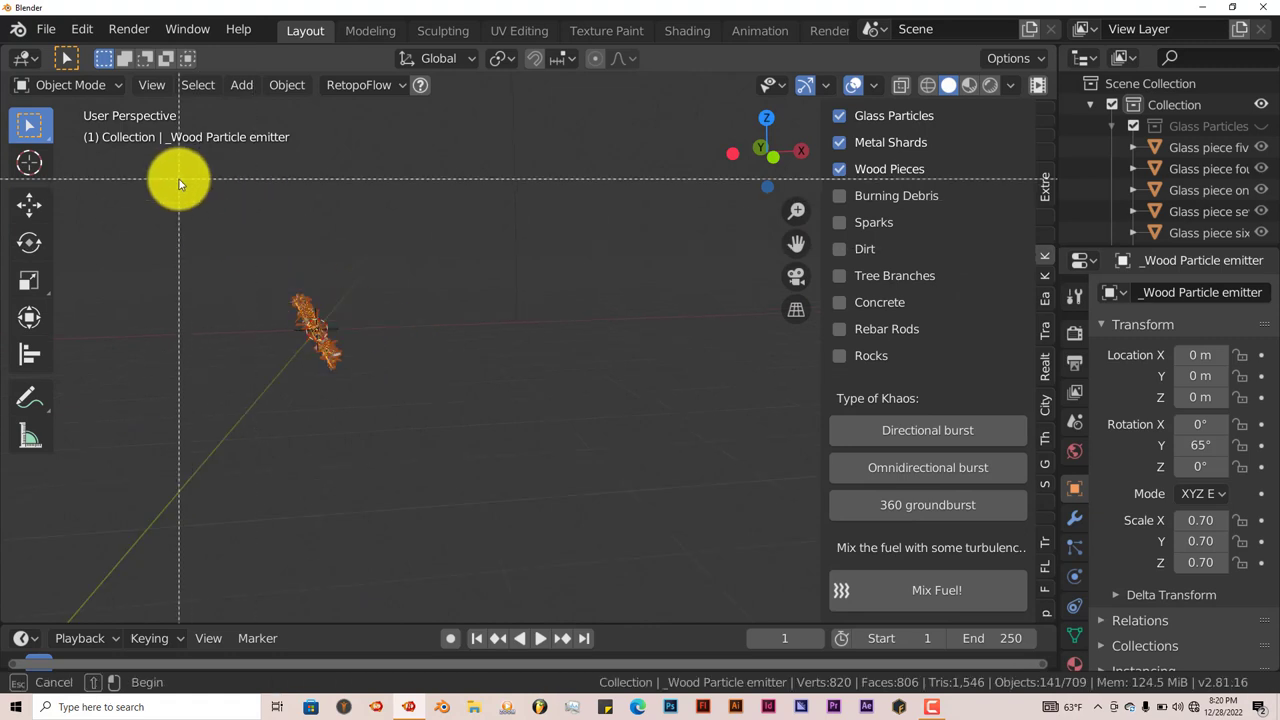
left_click_drag(187, 184, 417, 418)
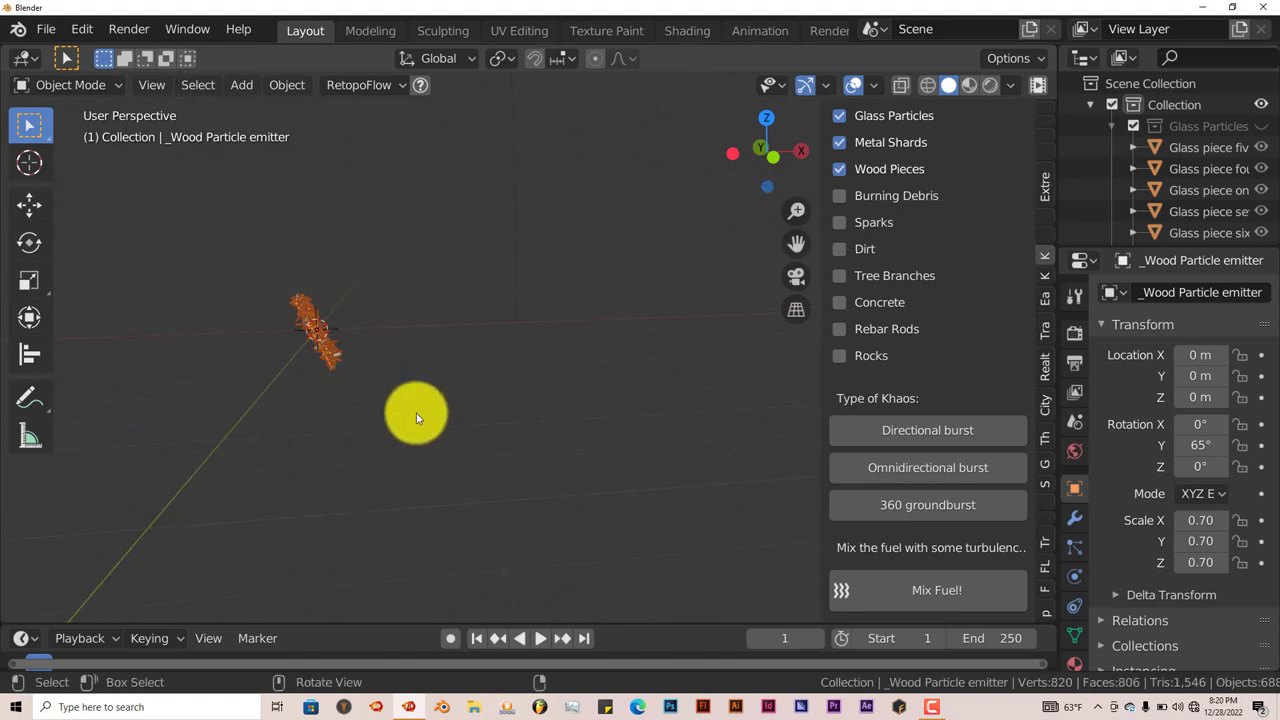
key("Delete")
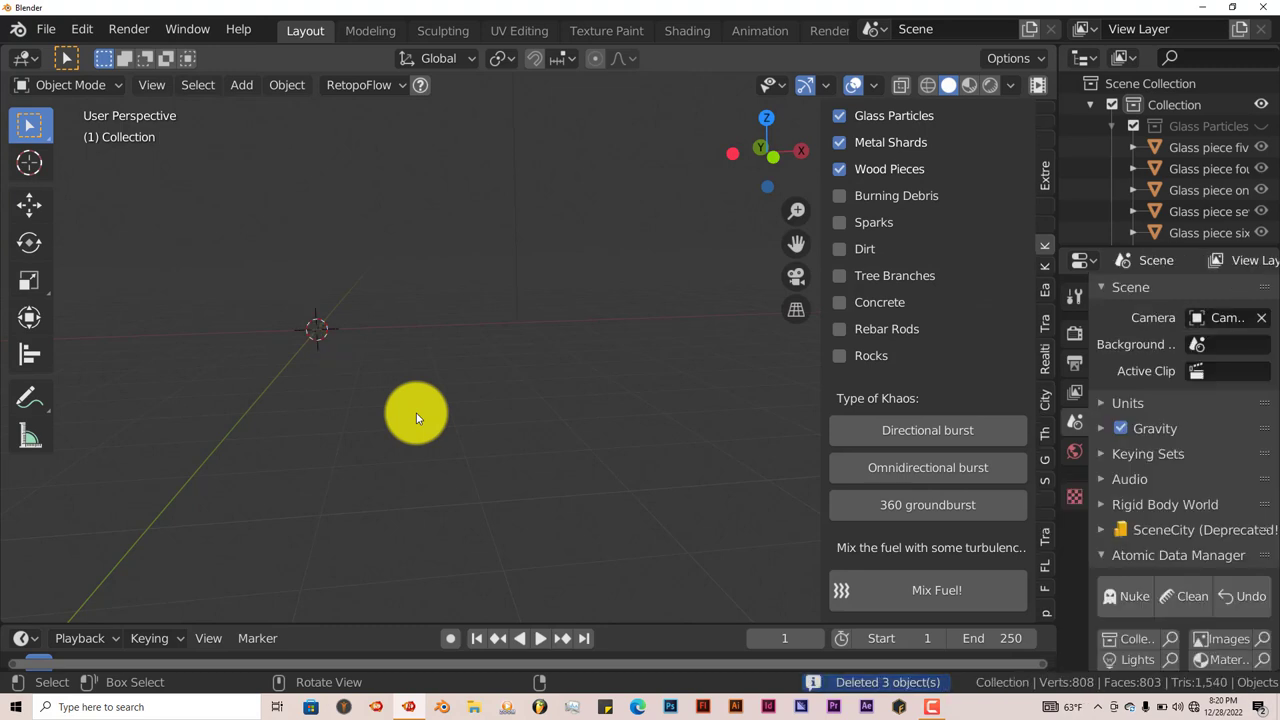
Turn off Glass Particles, Metal Shards and Wood Pieces as debris and look through the scene's remaining collection objects
left_click_drag(838, 116, 840, 143)
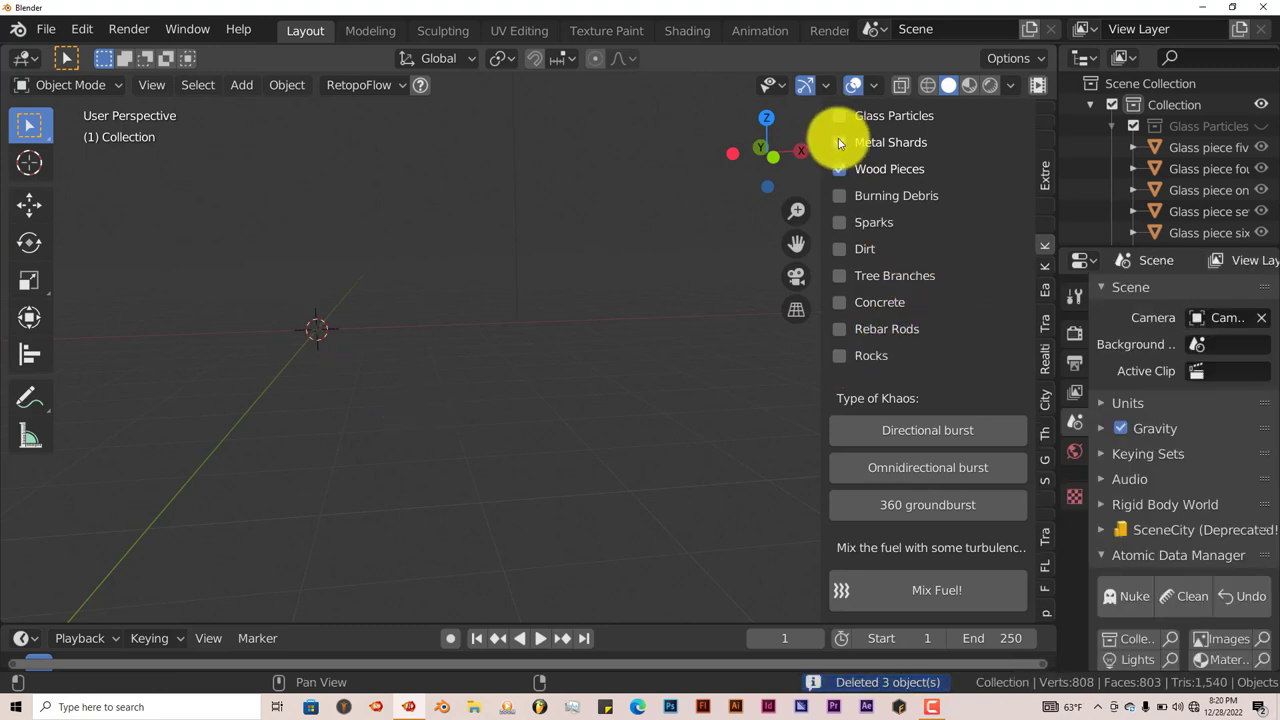
left_click(840, 169)
scroll(1200, 200, "down", 5)
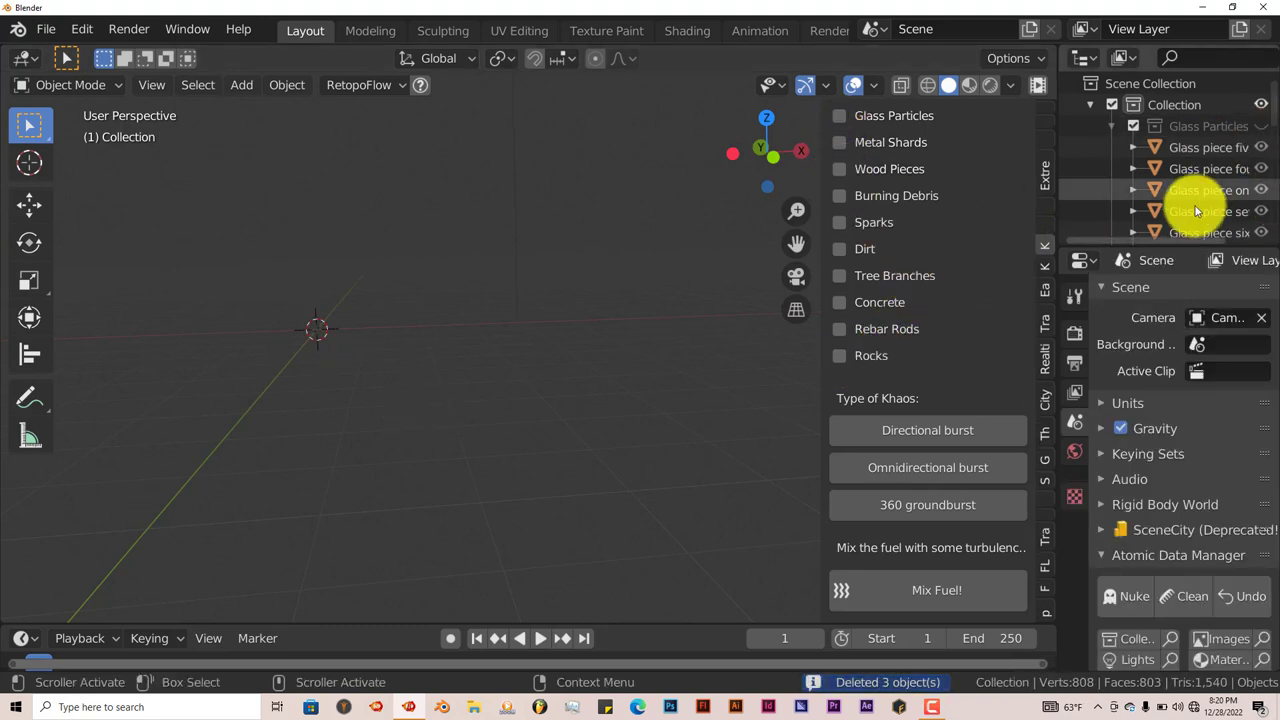
scroll(1197, 205, "down", 10)
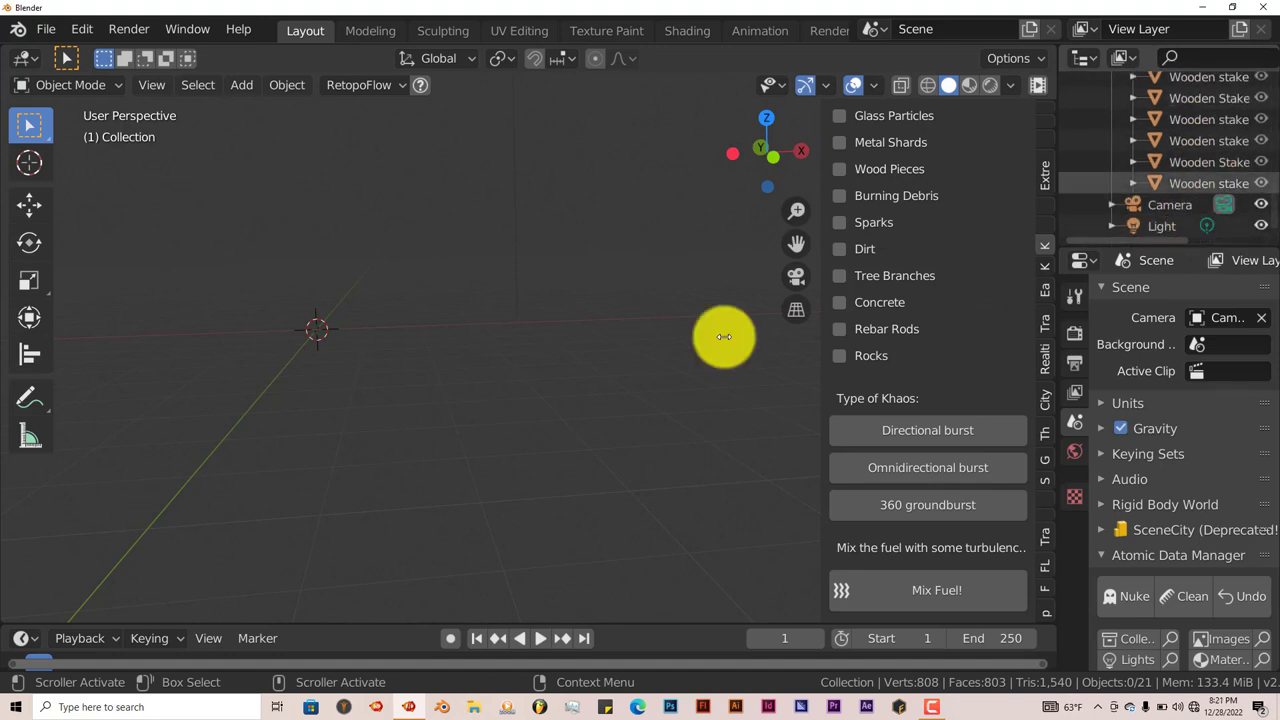
scroll(1188, 162, "up", 10)
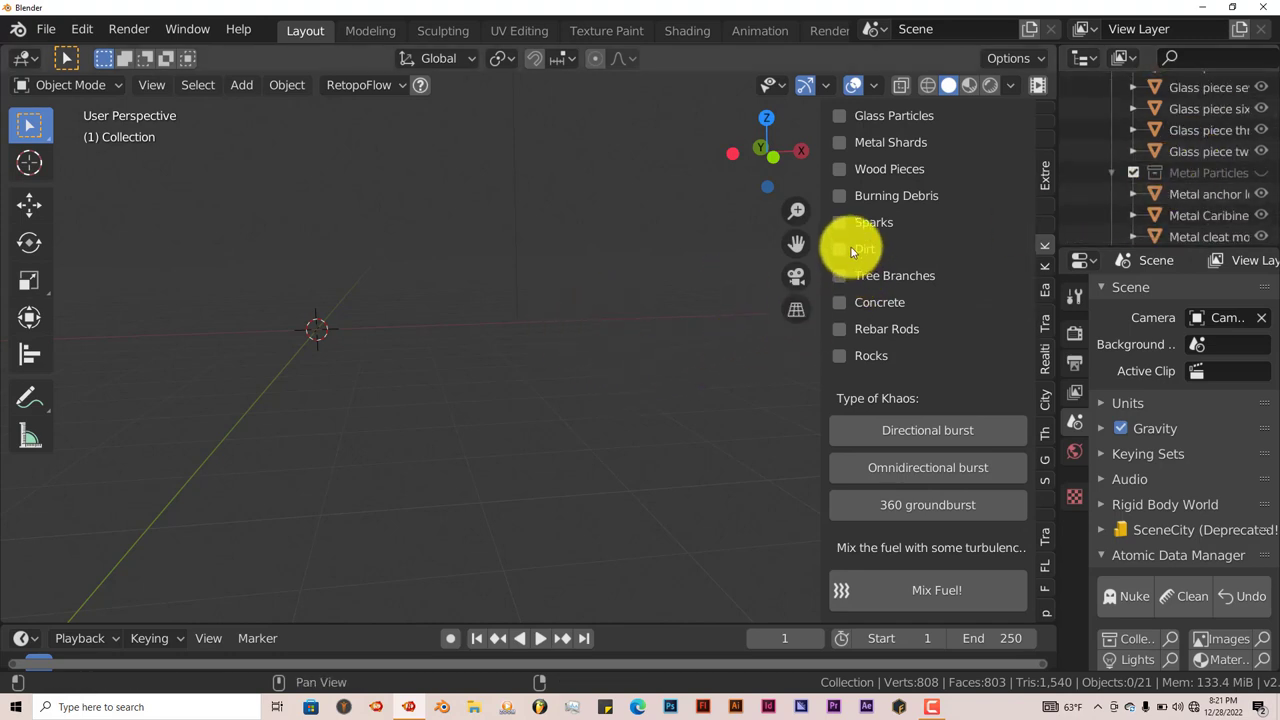
Generate an omnidirectional burst with Sparks, Dirt and Tree Branches as debris
left_click(840, 222)
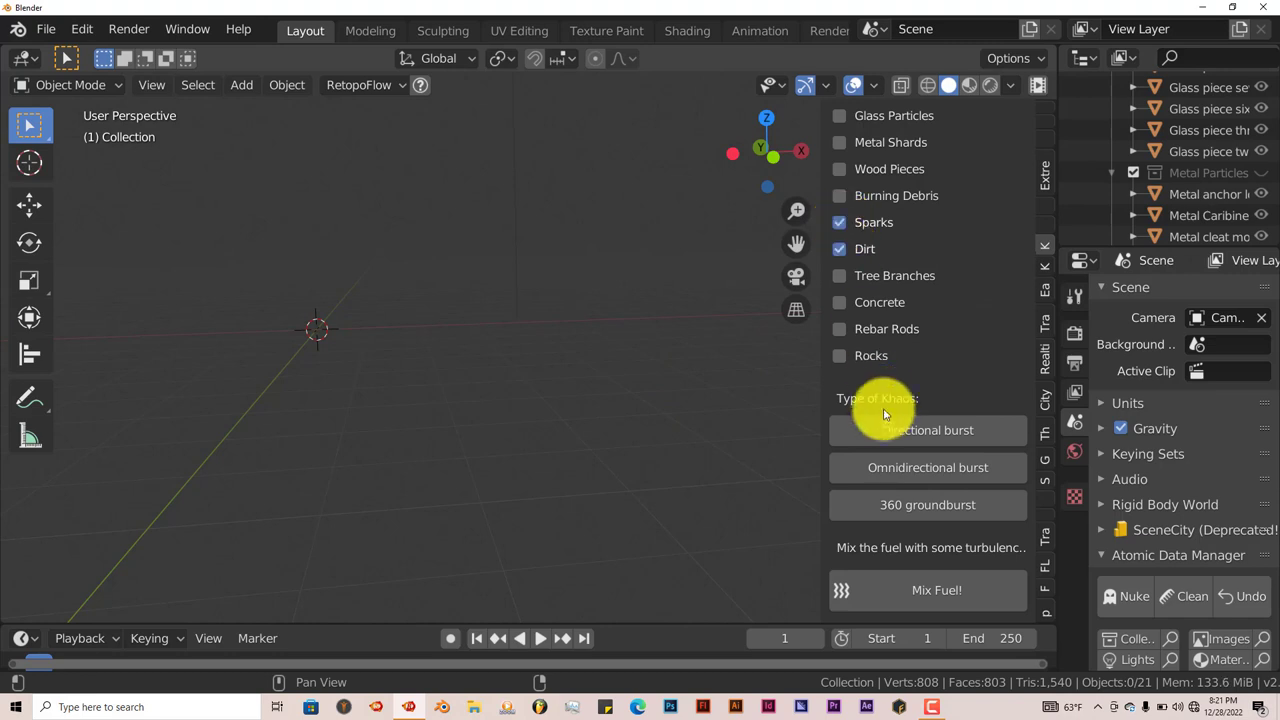
left_click(840, 276)
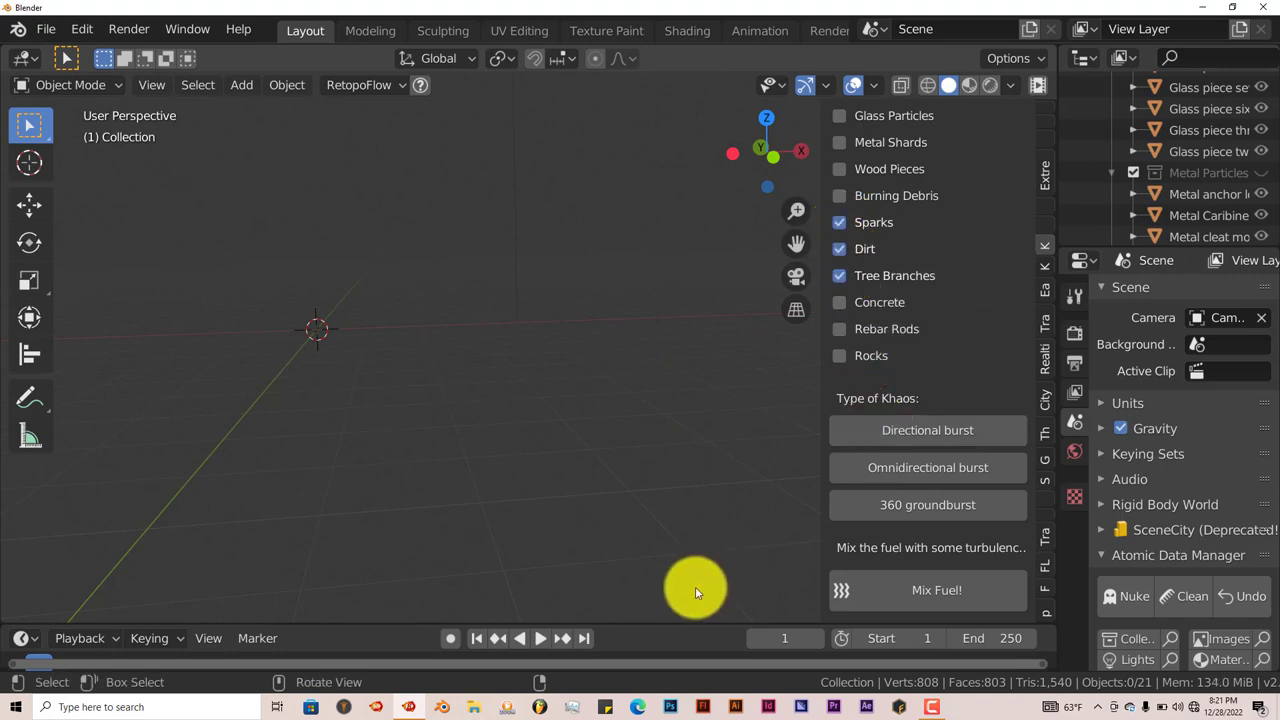
left_click(903, 467)
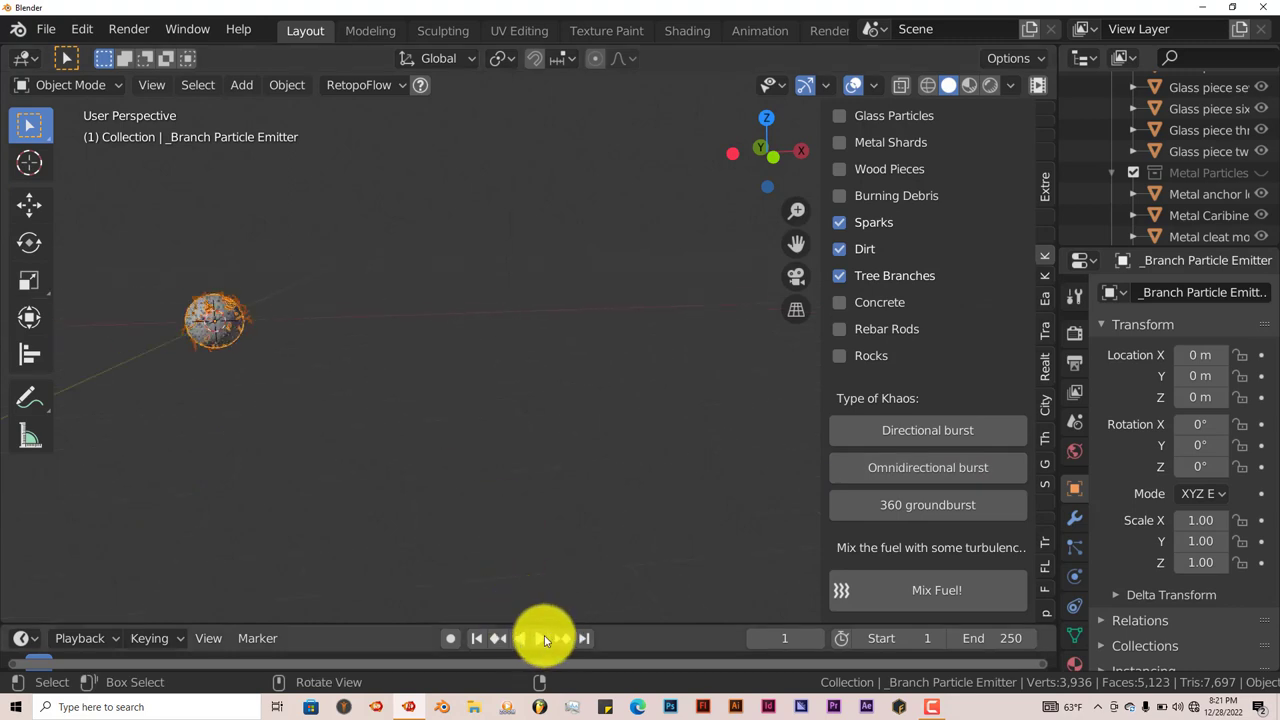
left_click_drag(796, 244, 851, 238)
Add a KHAOS collision plane at the burst's centre and scale it up uniformly to about 8.59
scroll(995, 520, "down", 9)
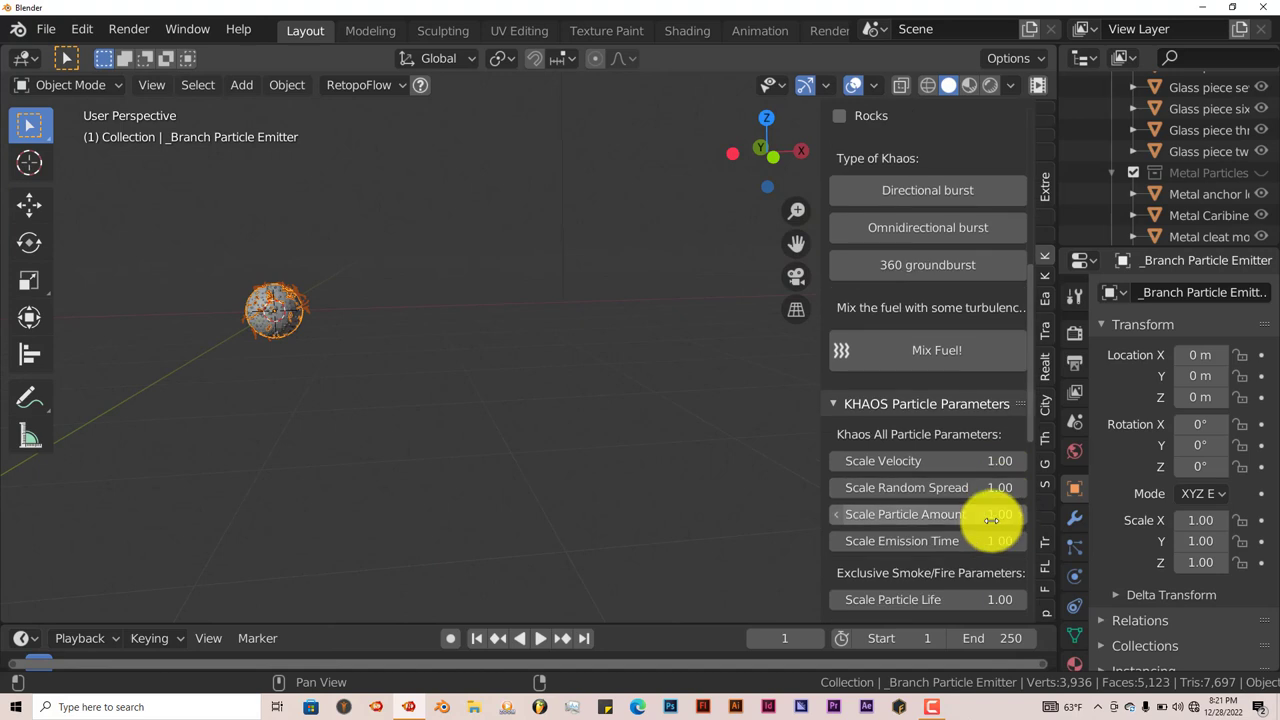
scroll(993, 527, "down", 8)
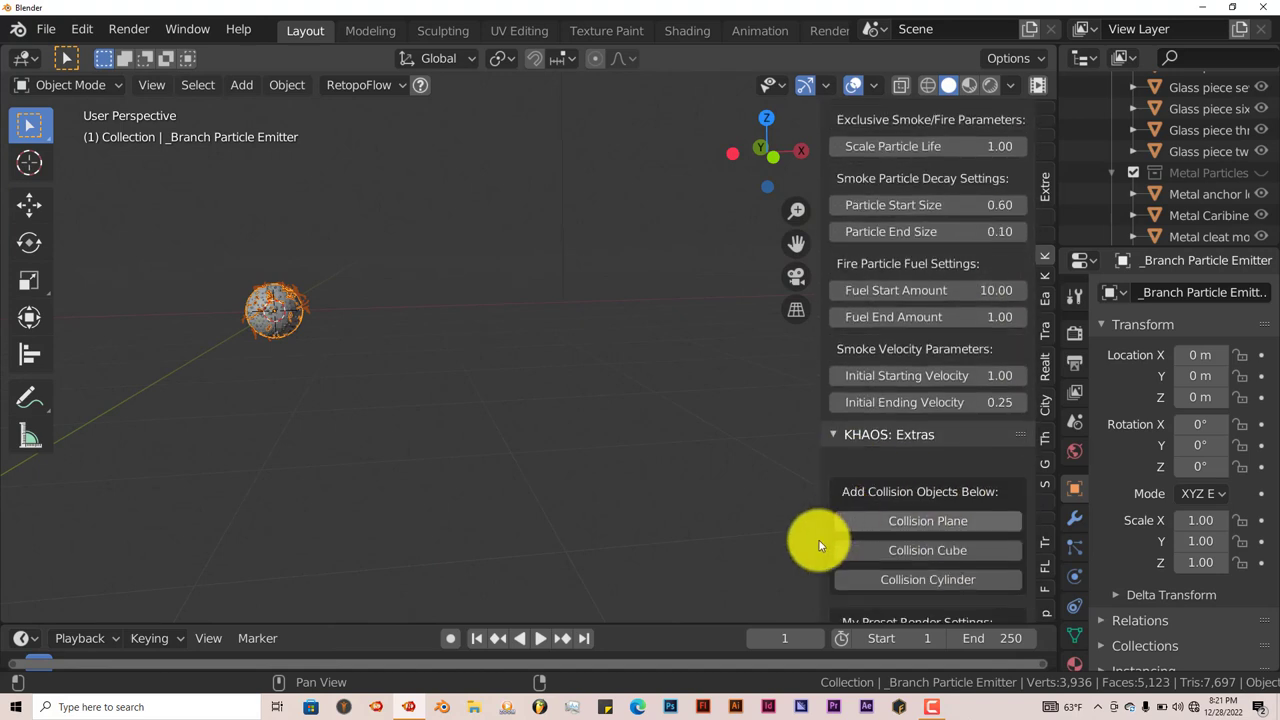
left_click(903, 521)
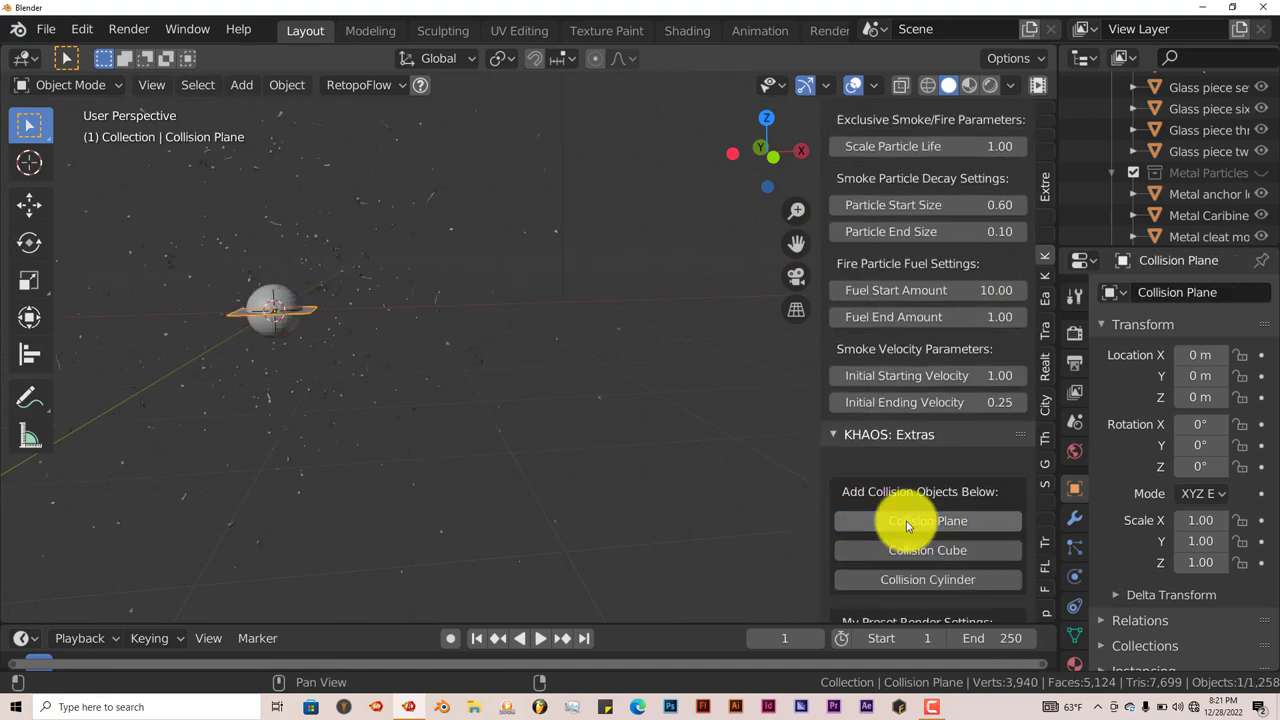
scroll(343, 441, "down", 3)
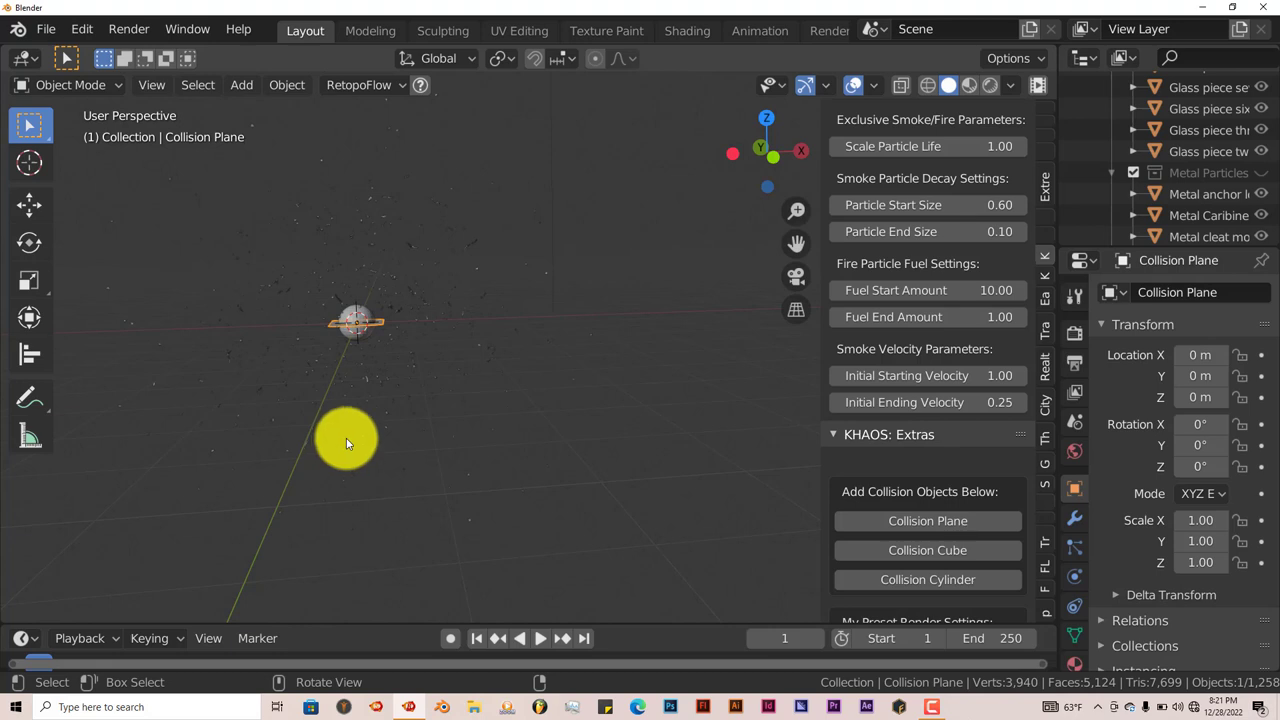
scroll(383, 336, "up", 6)
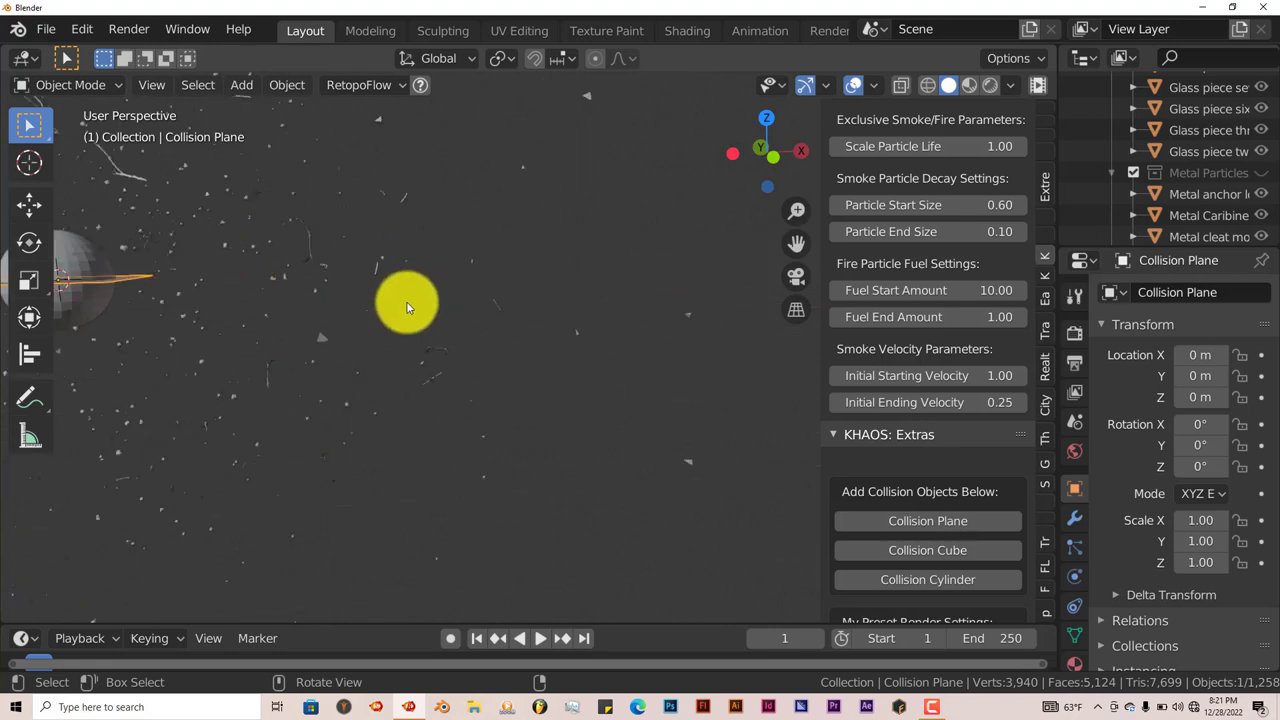
left_click_drag(789, 243, 263, 314)
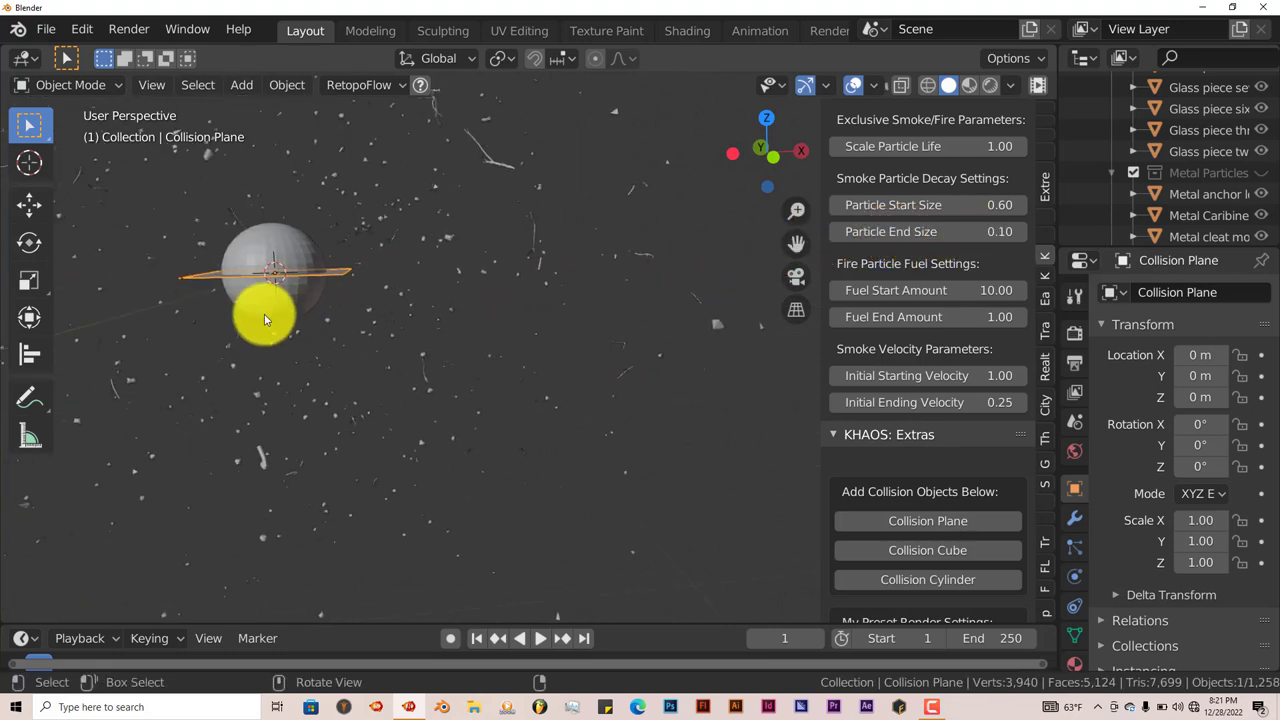
middle_click_drag(263, 314, 340, 316)
key("s")
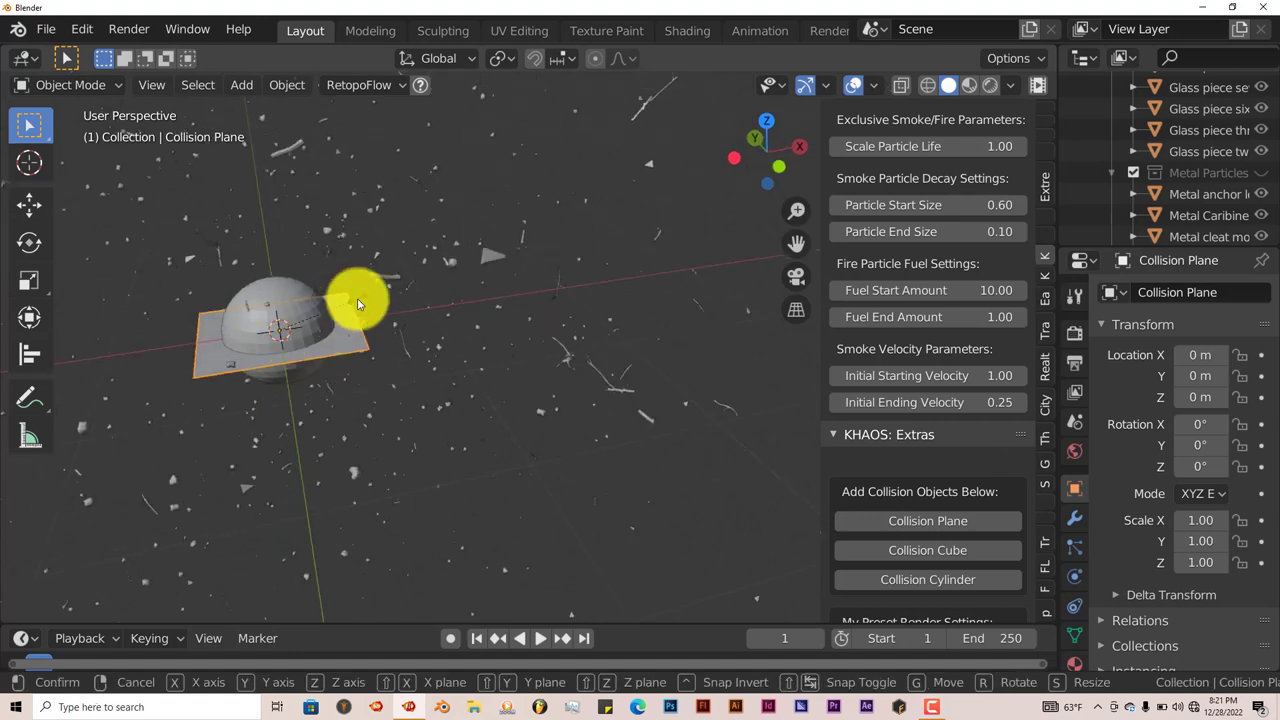
left_click(990, 200)
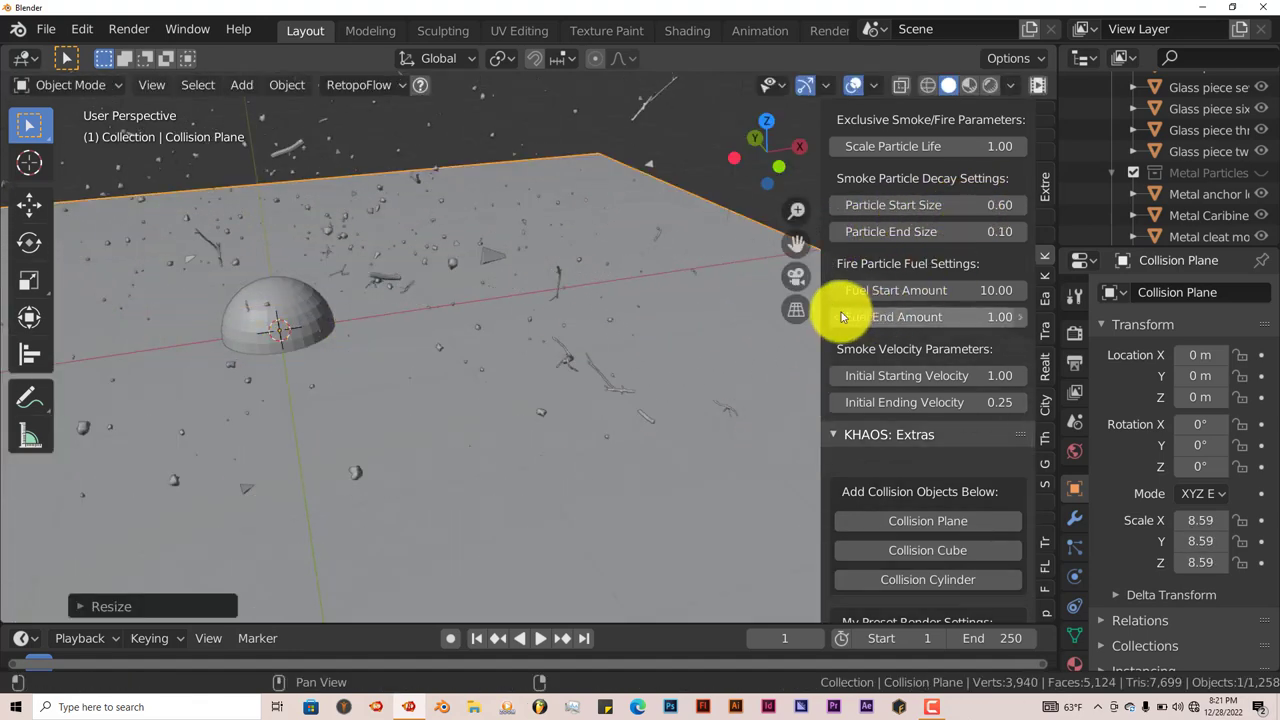
Lower the collision plane beneath the emitter sphere to about -0.48 m on the Z axis
middle_click_drag(760, 300, 491, 286)
left_click(34, 205)
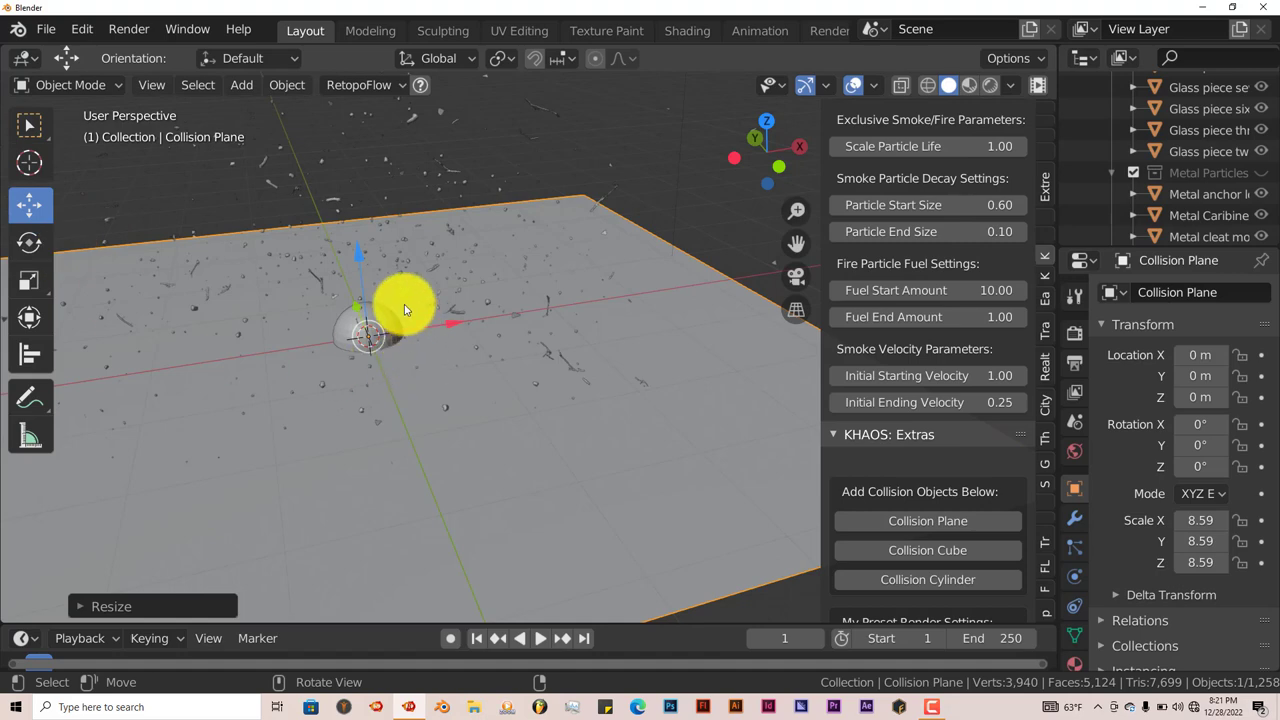
left_click_drag(354, 249, 364, 291)
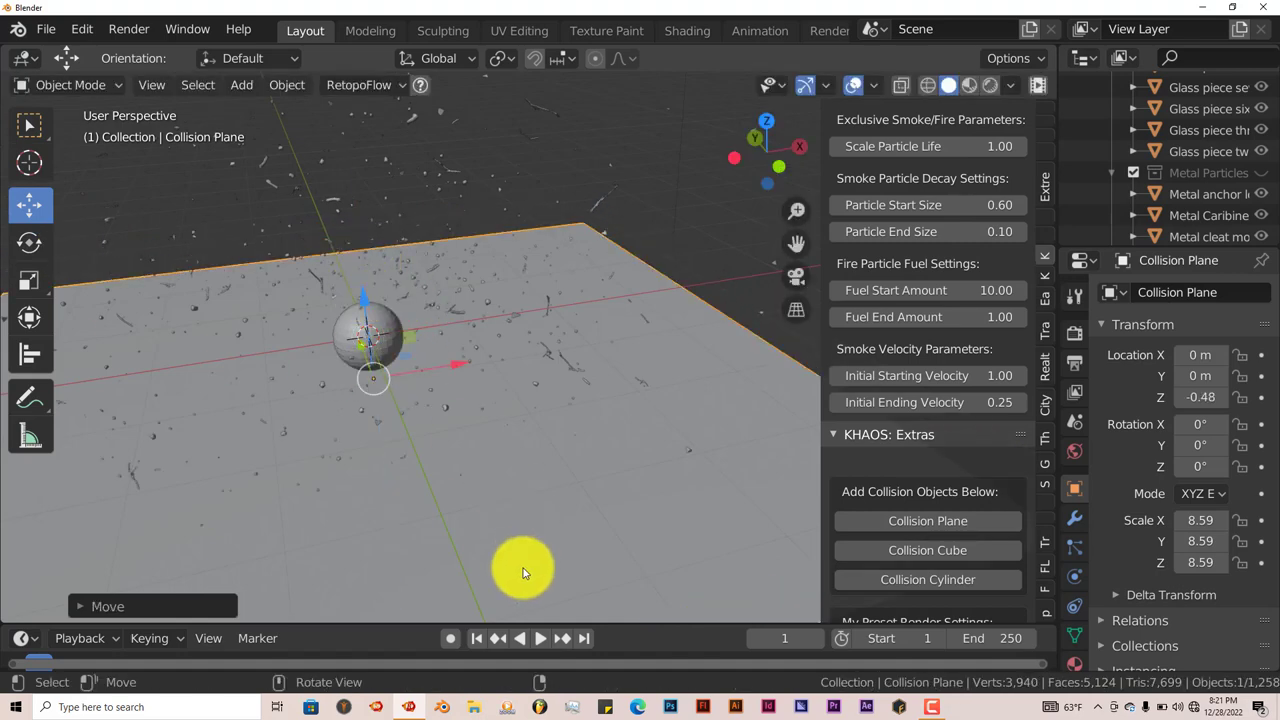
Play the omnidirectional burst over the collision plane from a wide and a close view, returning to frame 1
left_click(540, 638)
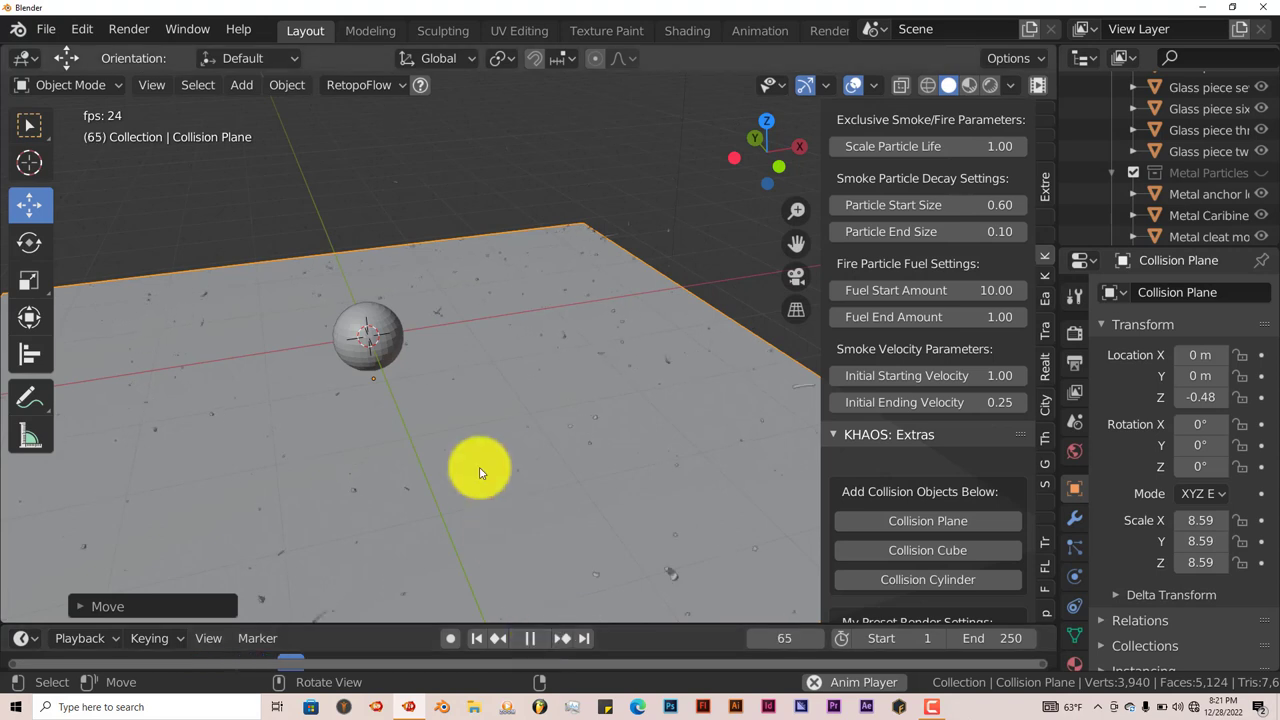
left_click(530, 638)
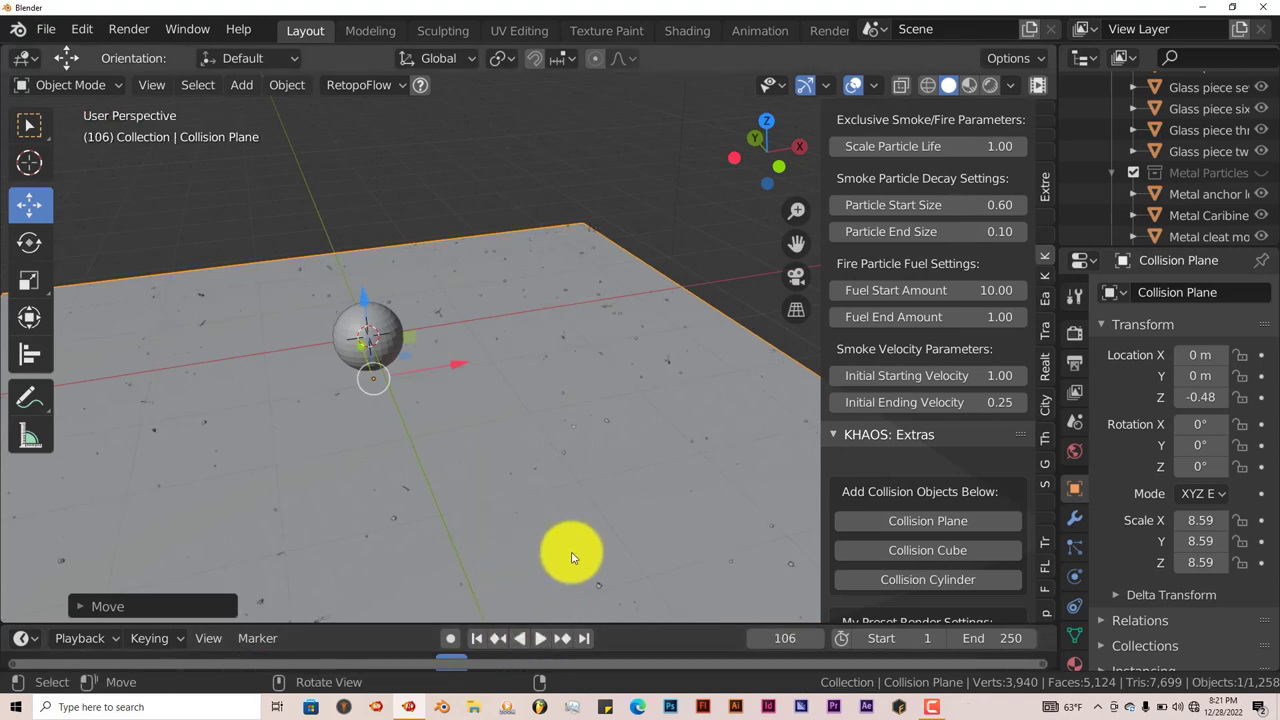
scroll(571, 551, "up", 3)
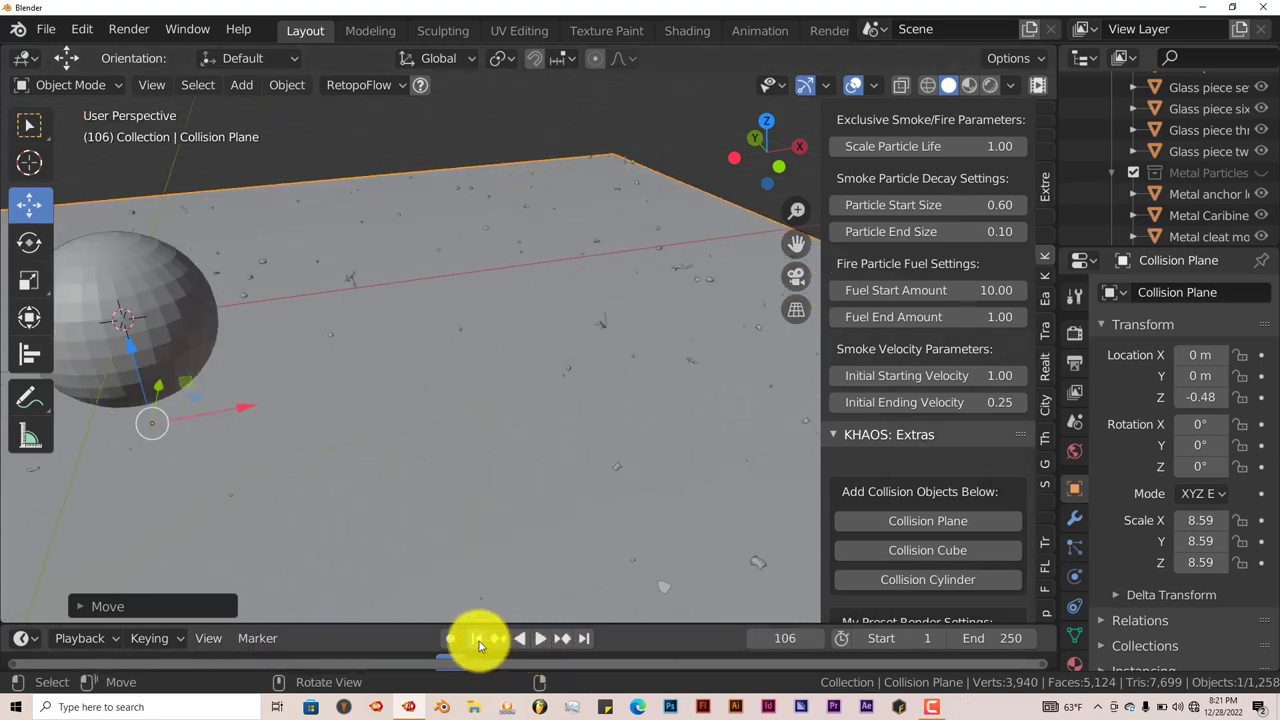
left_click(477, 638)
left_click(541, 638)
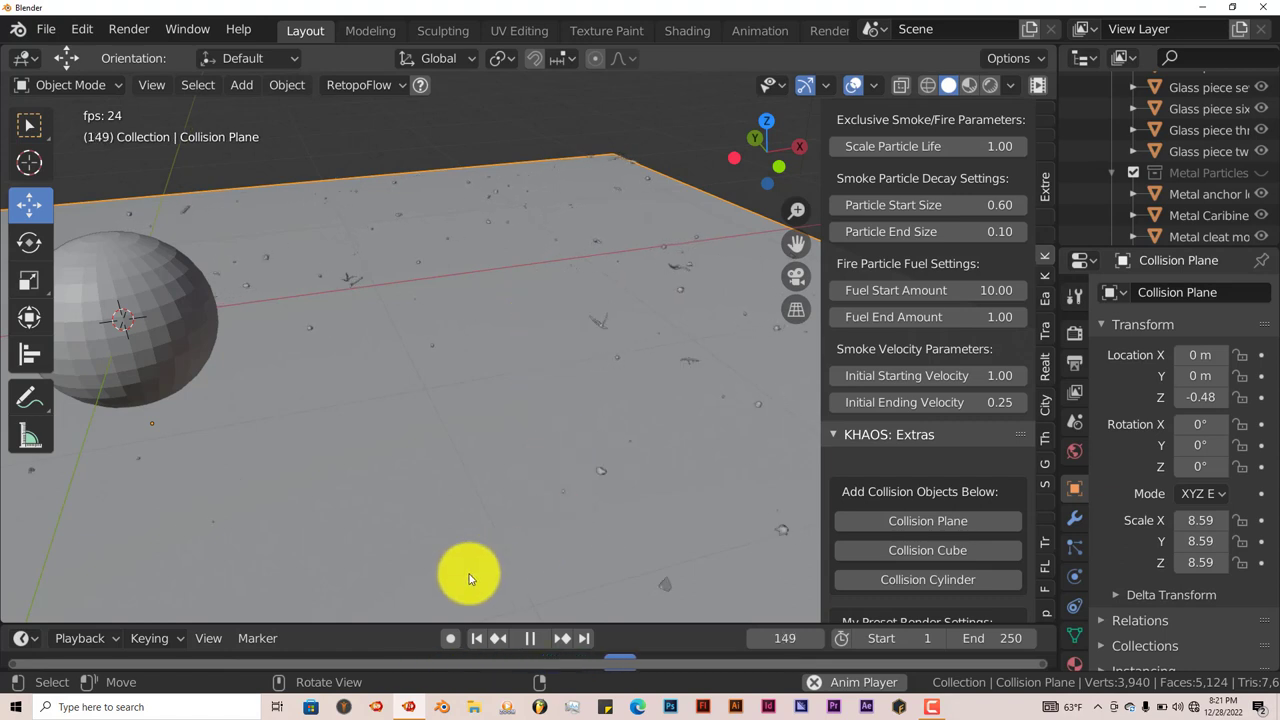
left_click(533, 638)
left_click(477, 638)
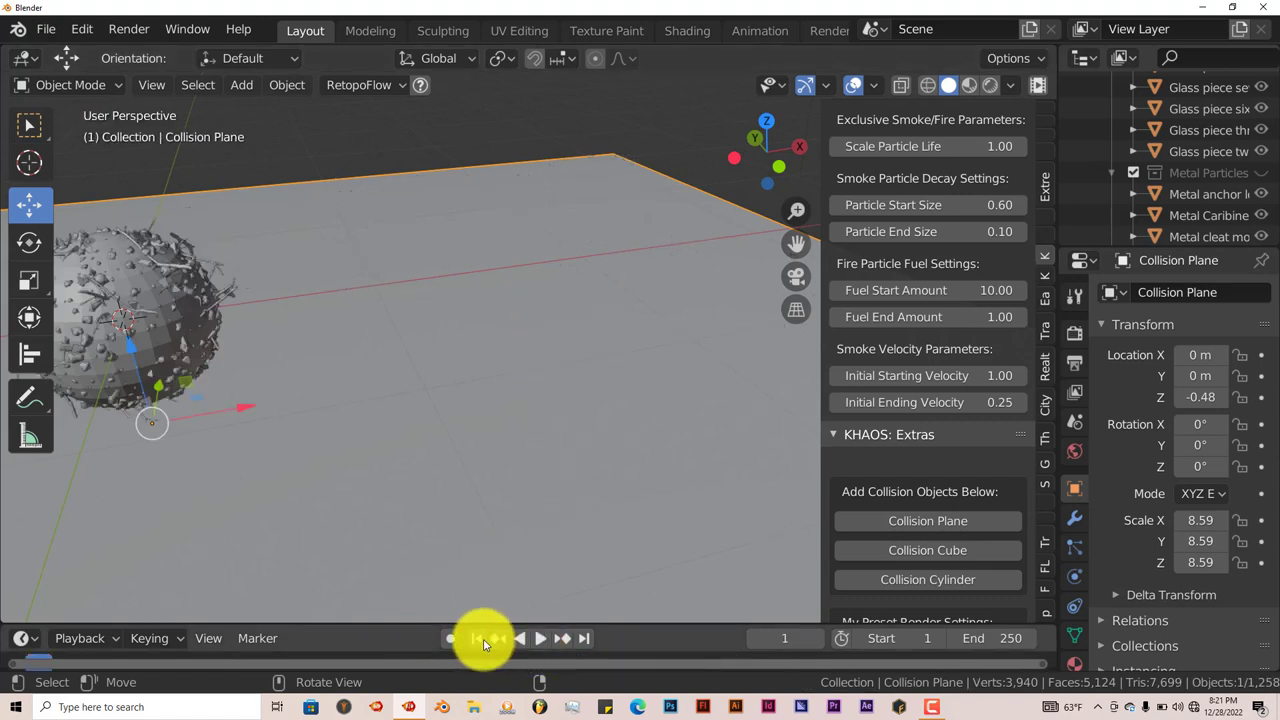
Enable Kill Particles in the collision plane's physics settings
scroll(534, 405, "down", 3)
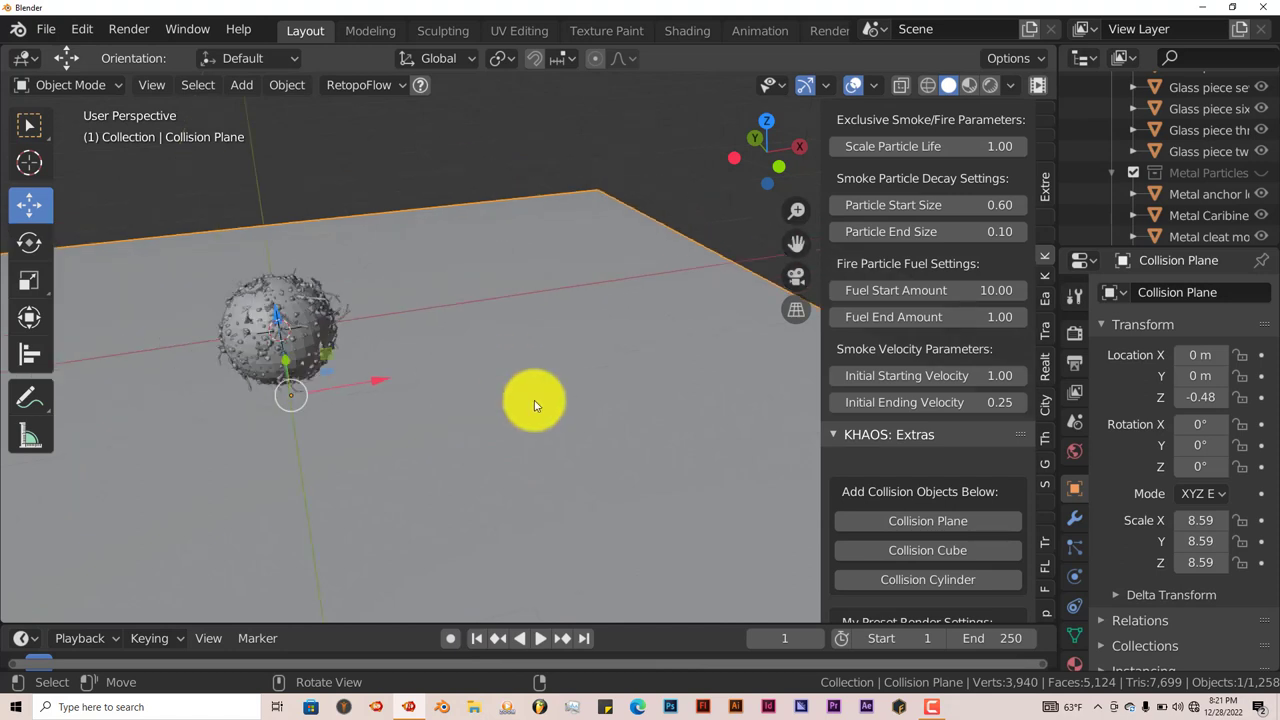
mouse_move(534, 405)
middle_mouse_down()
mouse_move(514, 394)
mouse_move(525, 420)
middle_mouse_up()
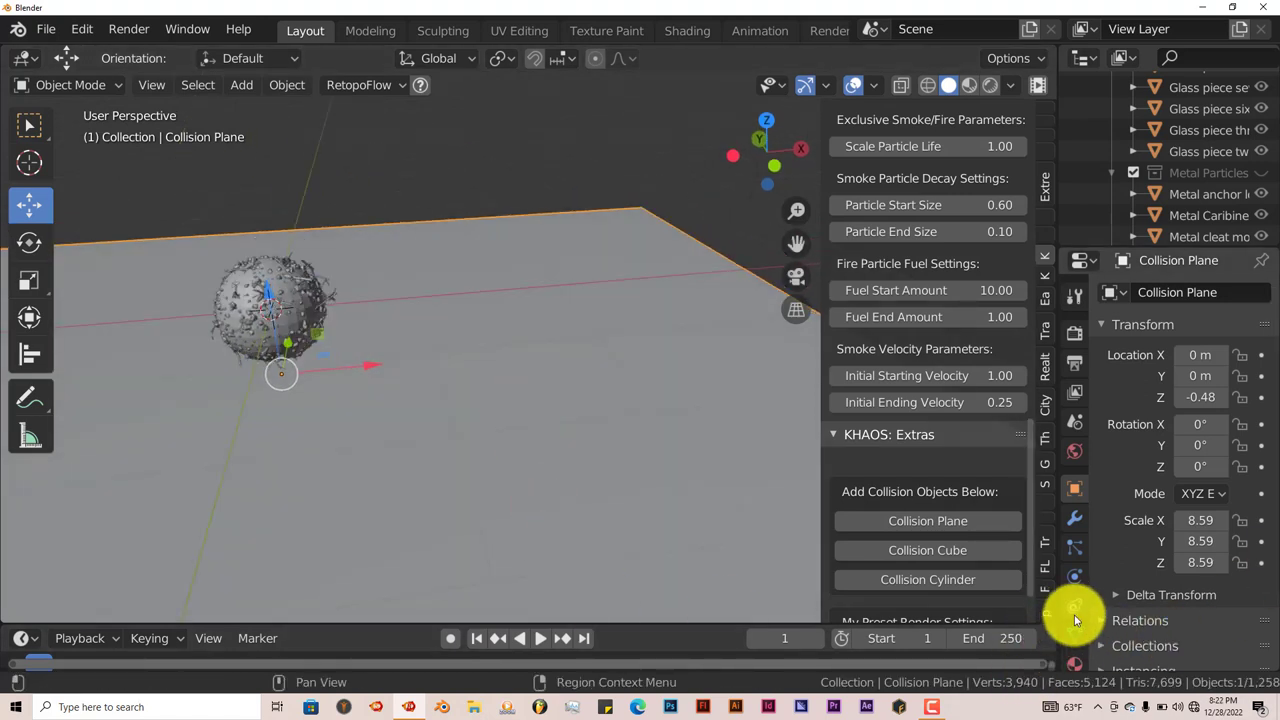
left_click(1074, 579)
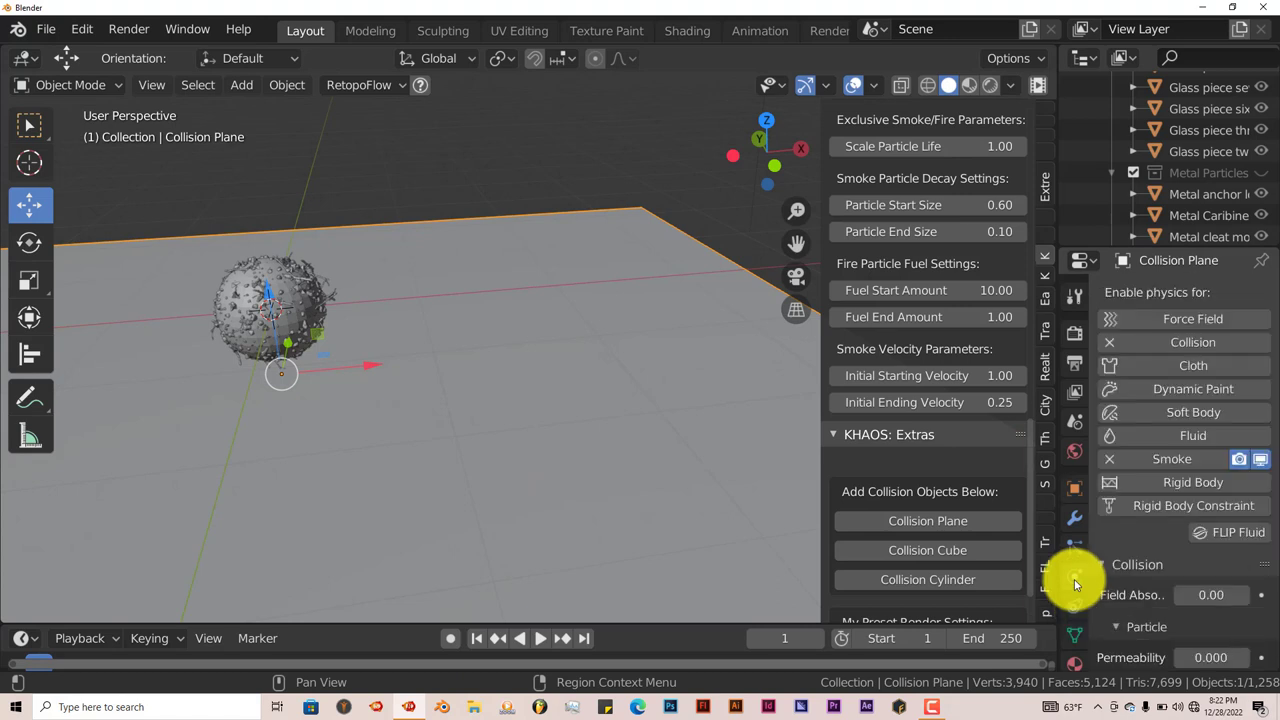
scroll(1202, 594, "down", 4)
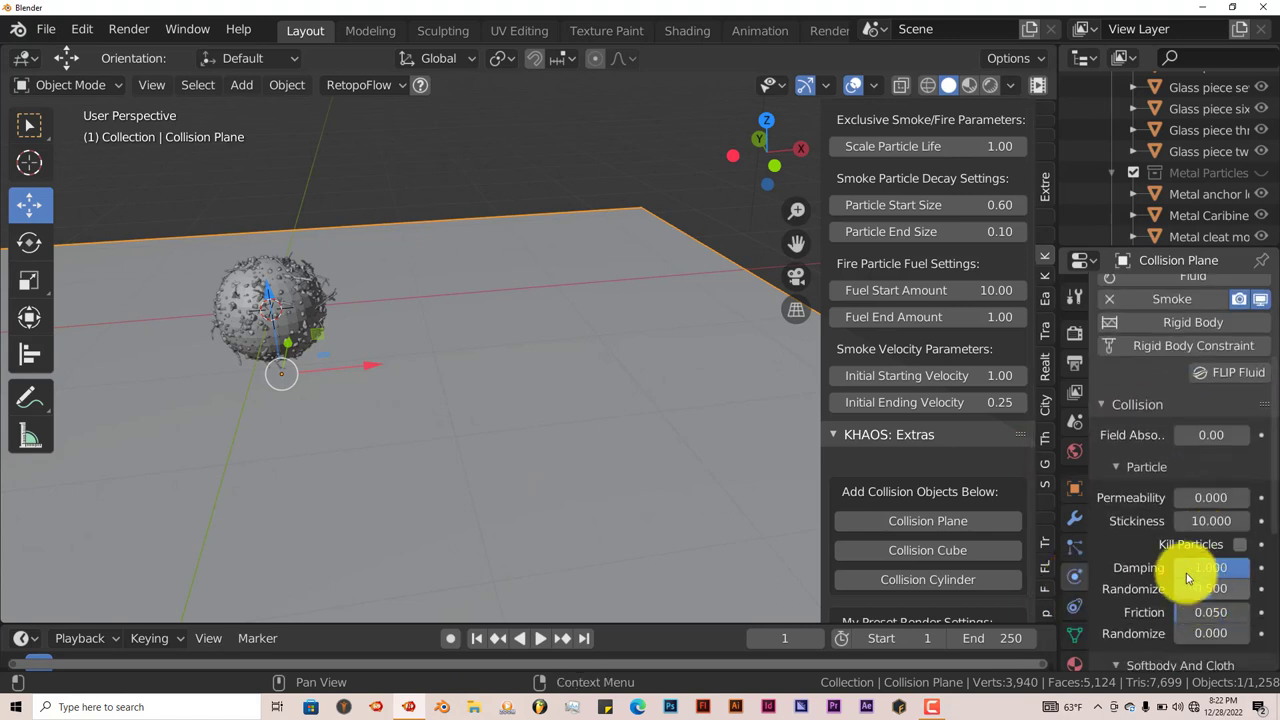
left_click(1240, 545)
Play the burst with particle killing enabled on the collision plane and return to frame 1
left_click(545, 641)
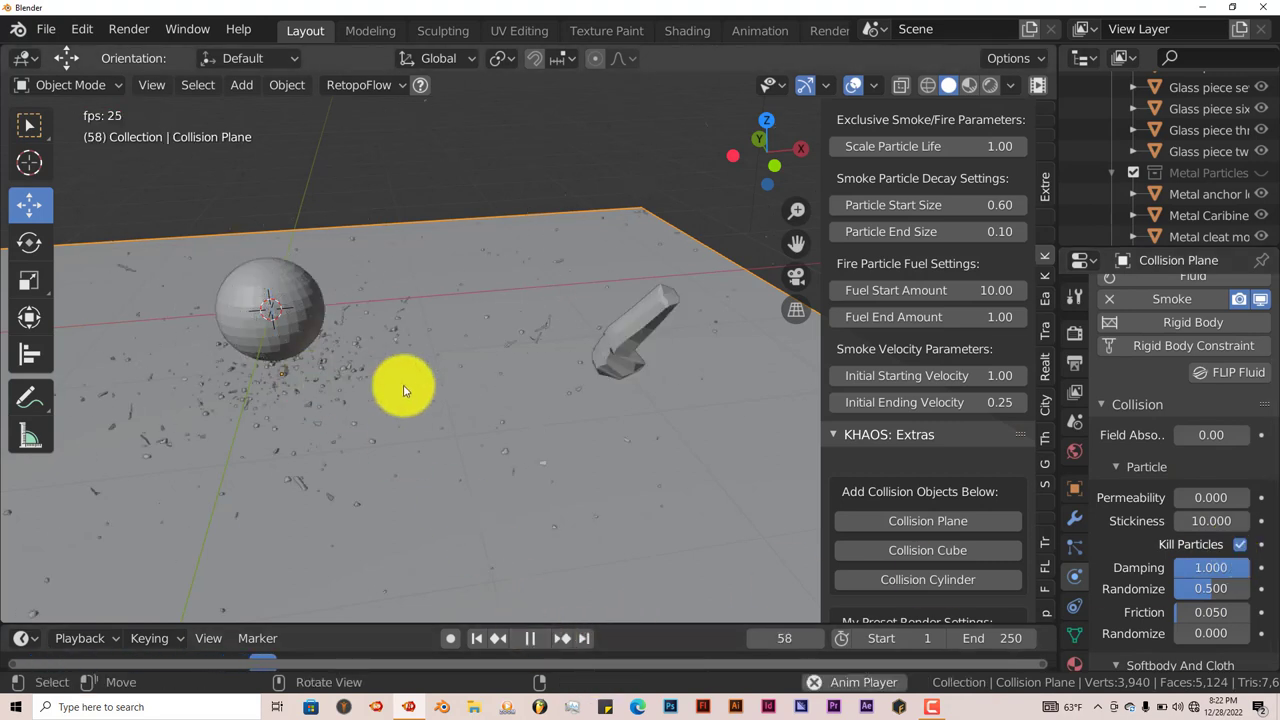
left_click(540, 638)
left_click(477, 638)
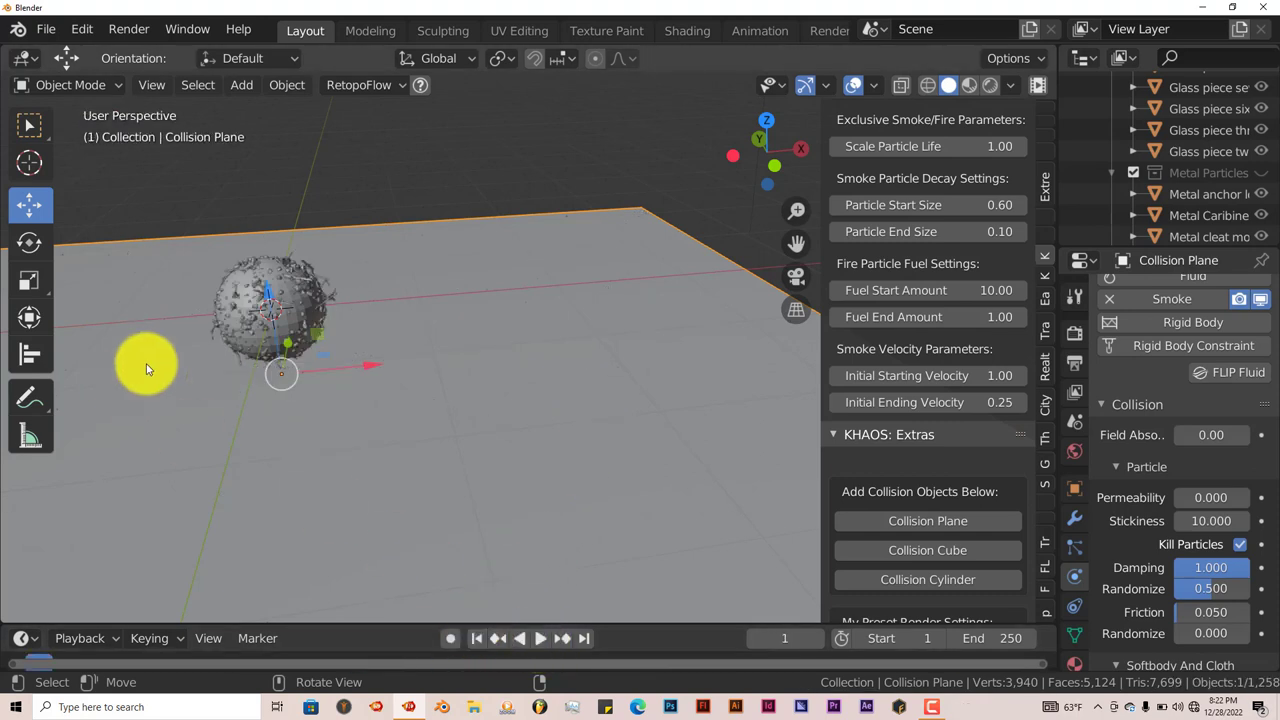
Lower the collision plane along Z until it sits clearly beneath the emitter sphere
middle_click_drag(294, 430, 306, 391)
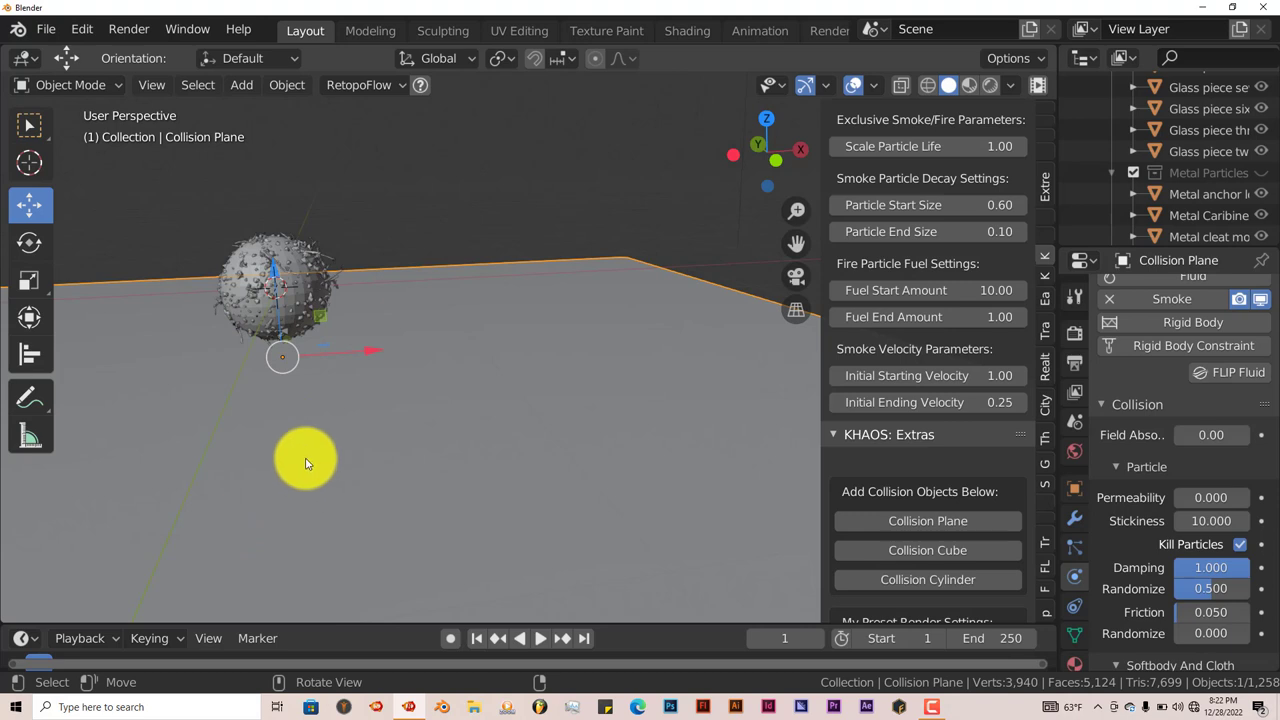
middle_click_drag(306, 457, 323, 305)
left_click_drag(323, 300, 350, 382)
left_click(350, 382)
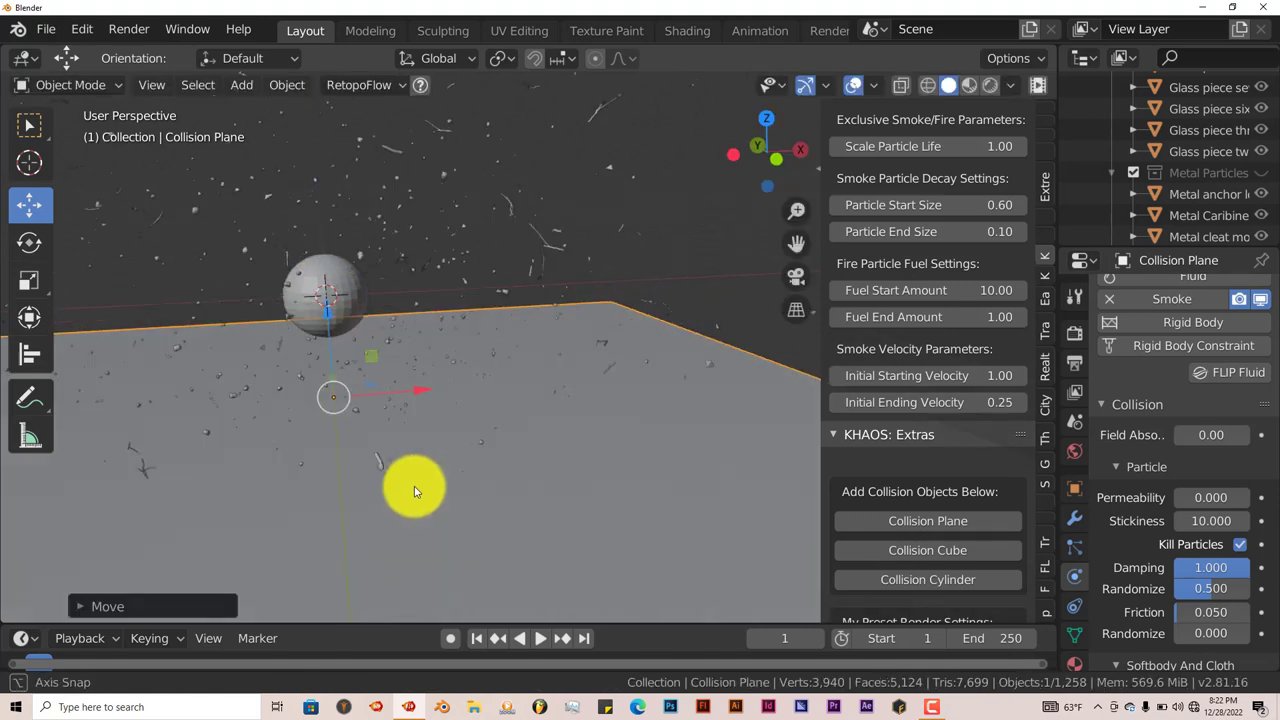
Play the omnidirectional burst over the lowered collision plane, viewing it from a higher angle, and return to frame 1
left_click(525, 642)
left_click(477, 637)
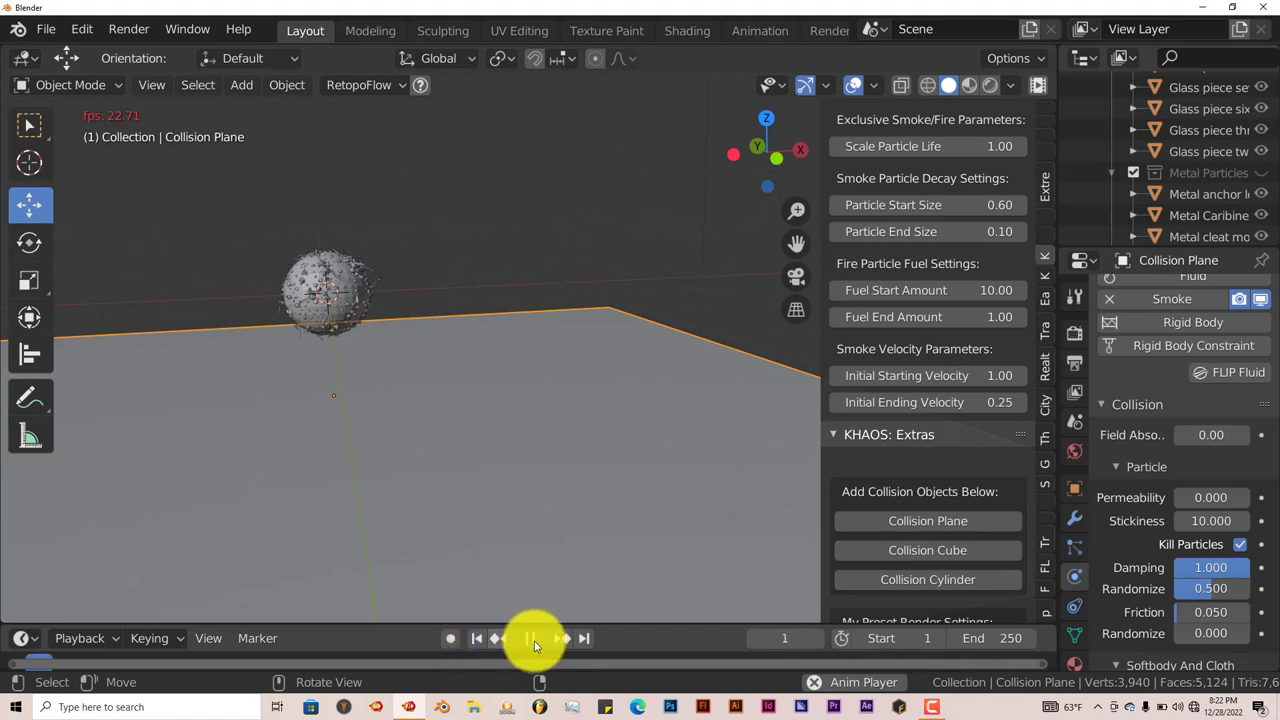
left_click(533, 640)
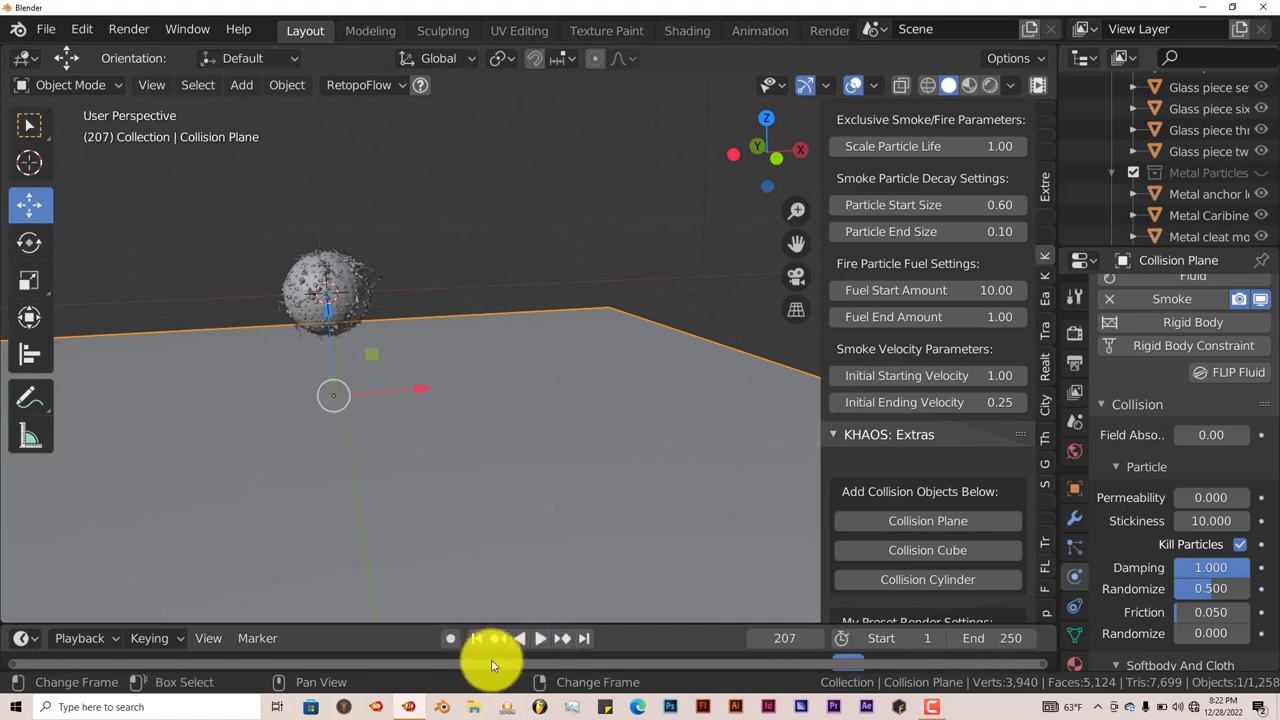
left_click(540, 638)
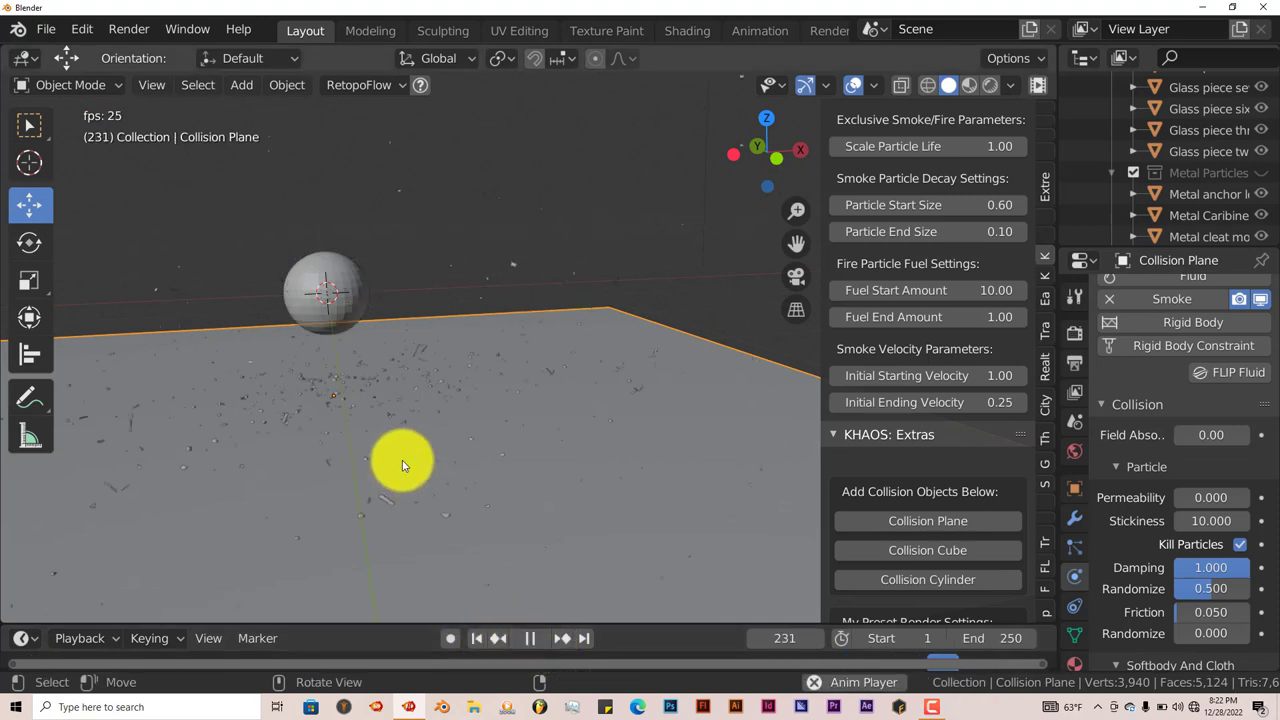
middle_click_drag(403, 460, 410, 487)
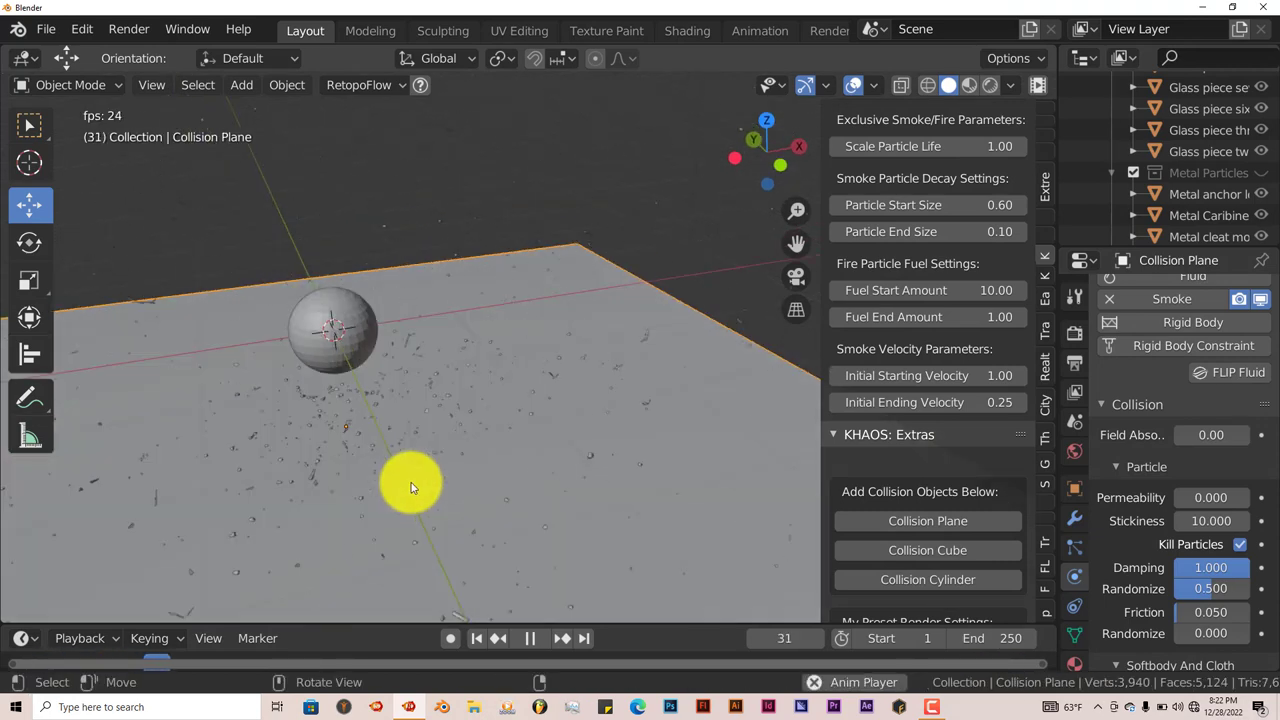
left_click(532, 642)
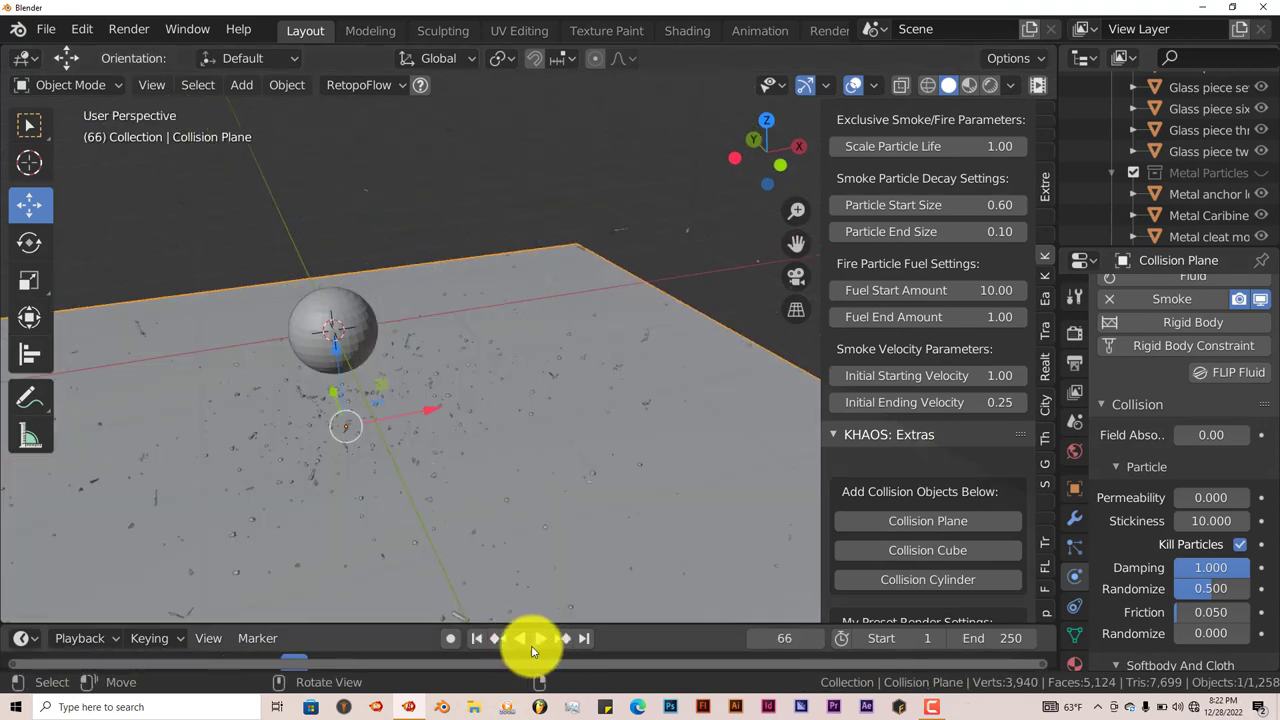
left_click(478, 638)
Delete the omnidirectional burst's emitter spheres above the collision plane, keeping the plane
scroll(905, 561, "up", 1)
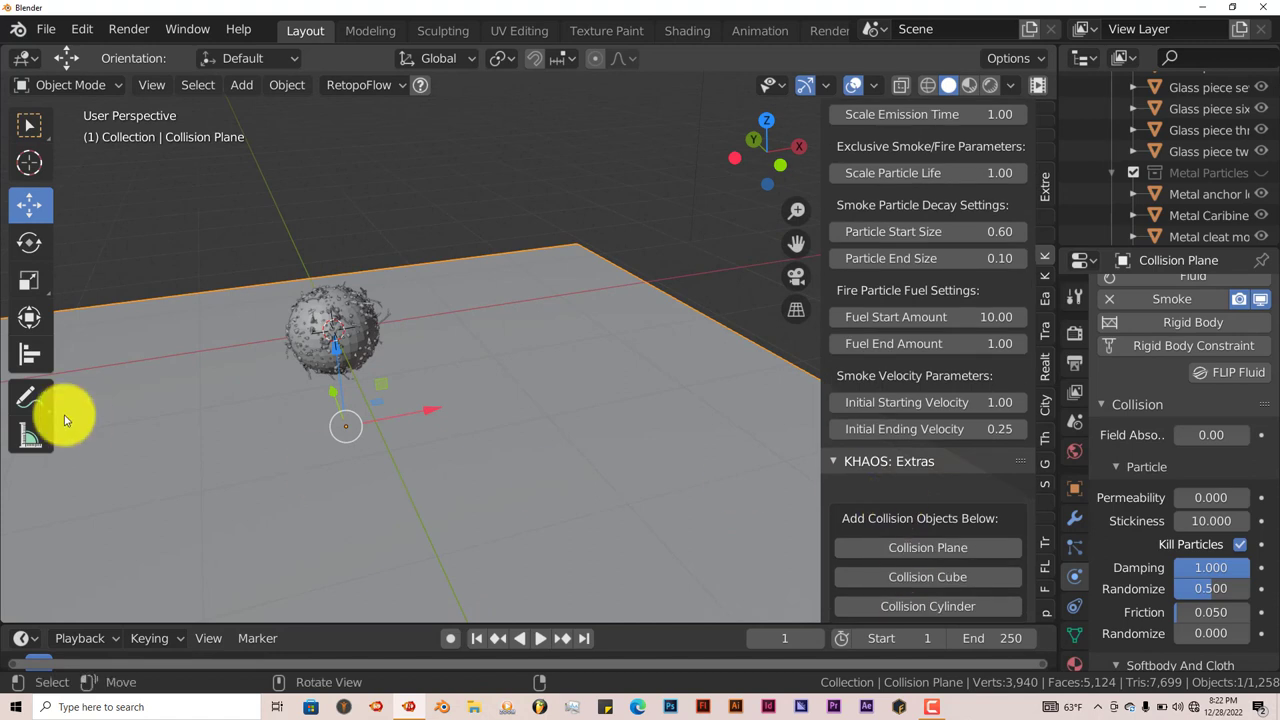
middle_click_drag(335, 468, 352, 471)
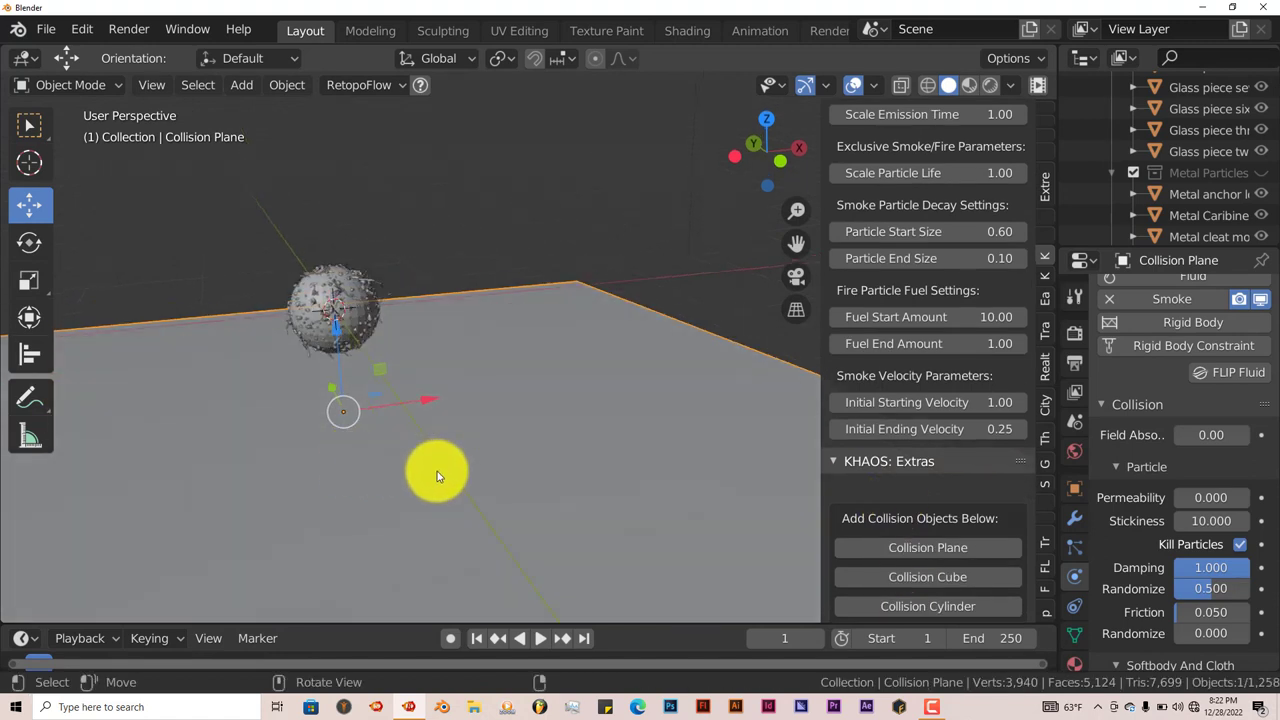
middle_click_drag(318, 287, 255, 270)
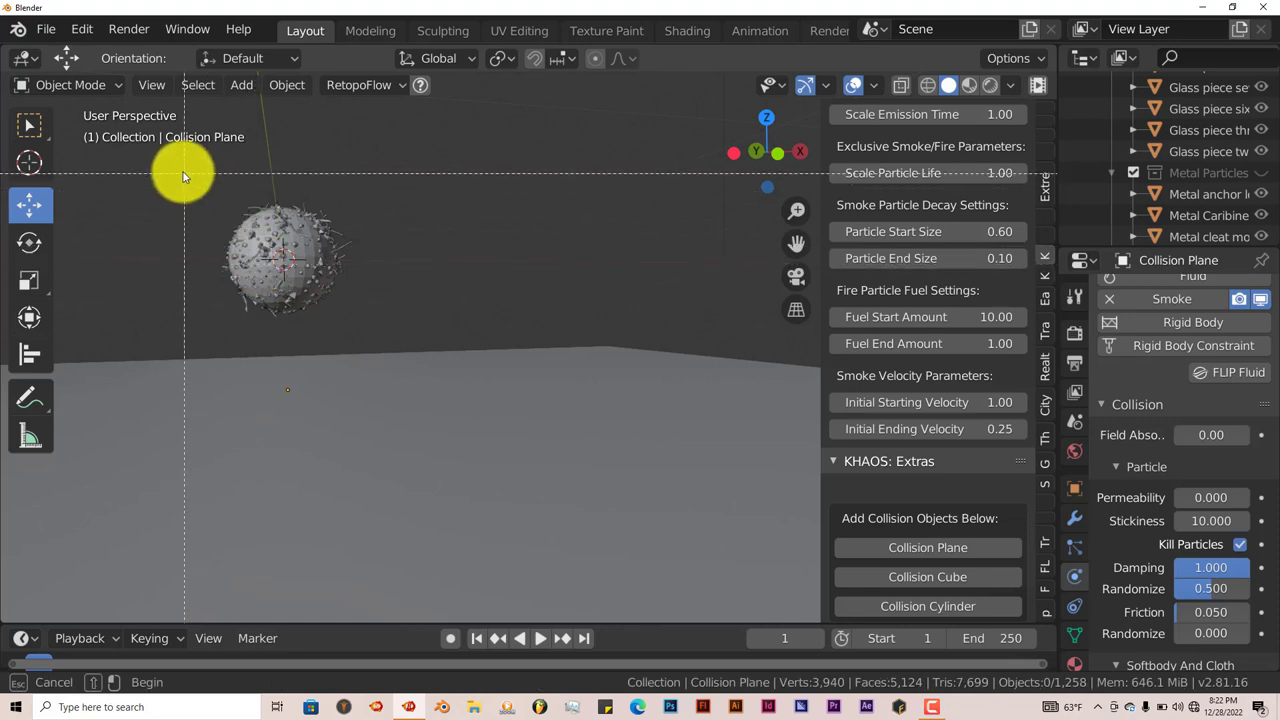
left_click_drag(180, 160, 390, 340)
key("Delete")
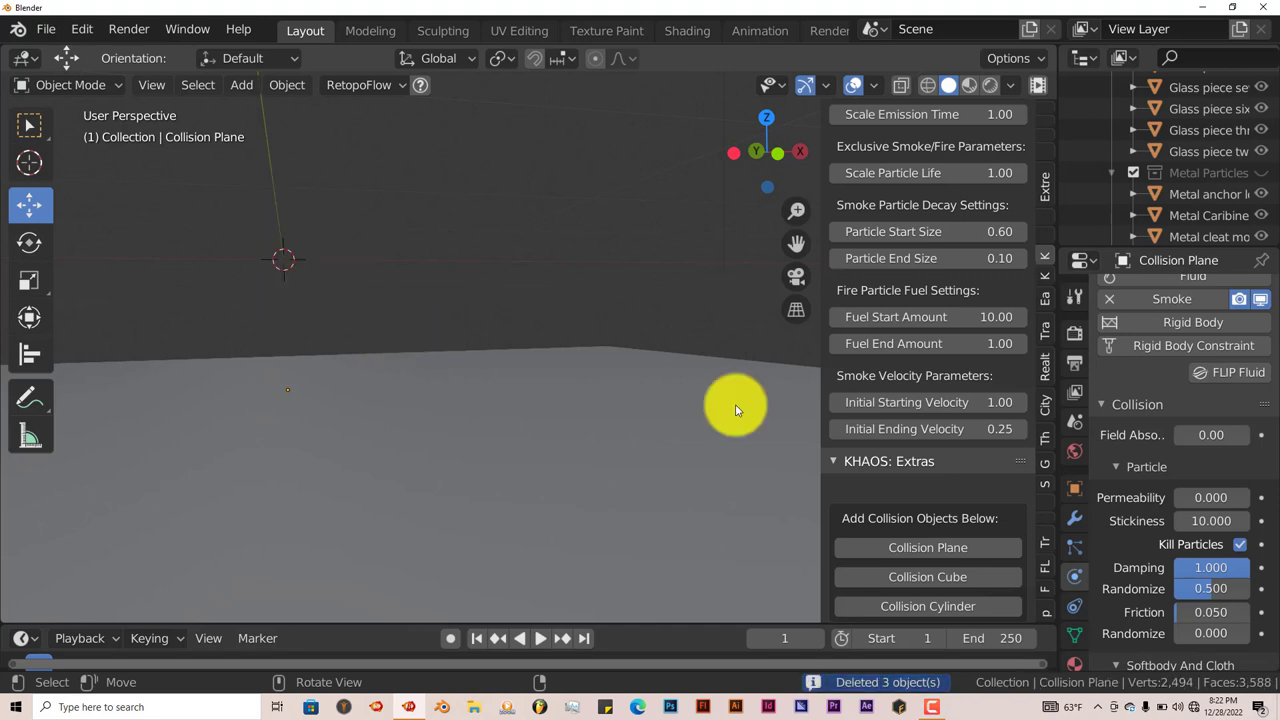
Generate a 360 groundburst with Sparks, Dirt and Tree Branches enabled above the collision plane
scroll(943, 443, "up", 5)
scroll(945, 452, "up", 12)
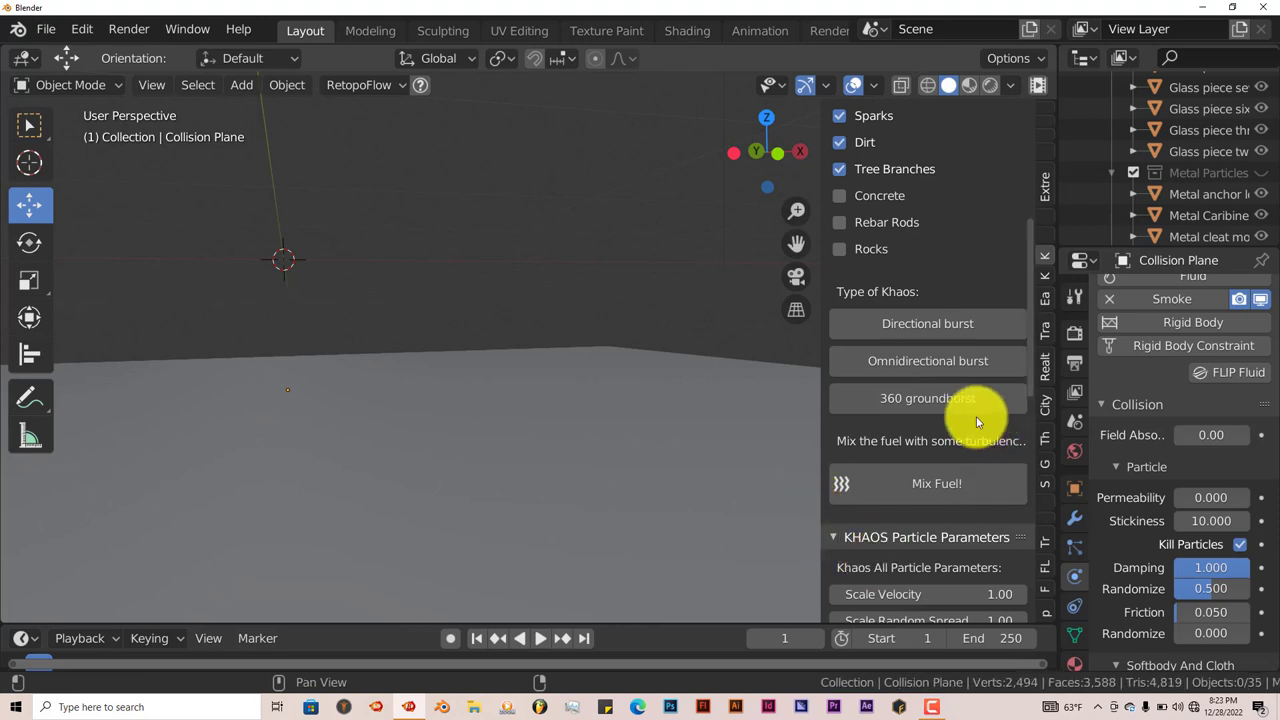
left_click(928, 396)
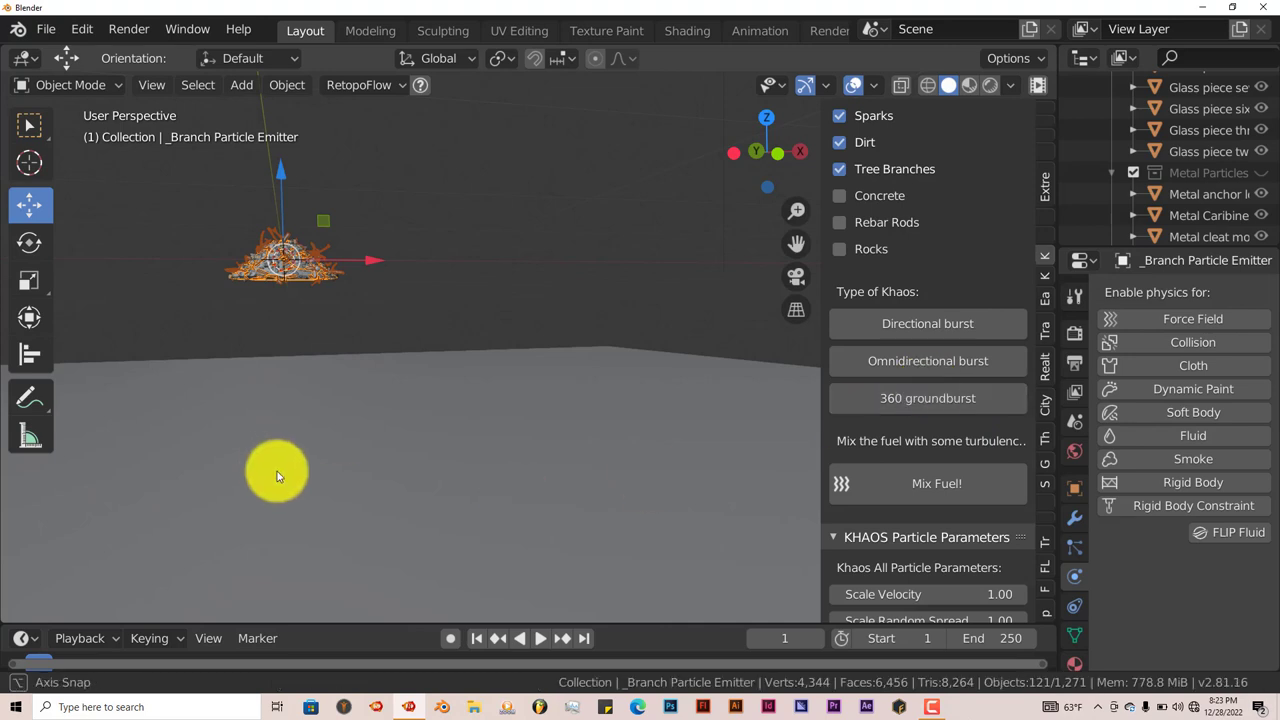
Play the 360 groundburst over the collision plane from a wide and a close view, then pause it
middle_click_drag(277, 471, 540, 607)
left_click(540, 638)
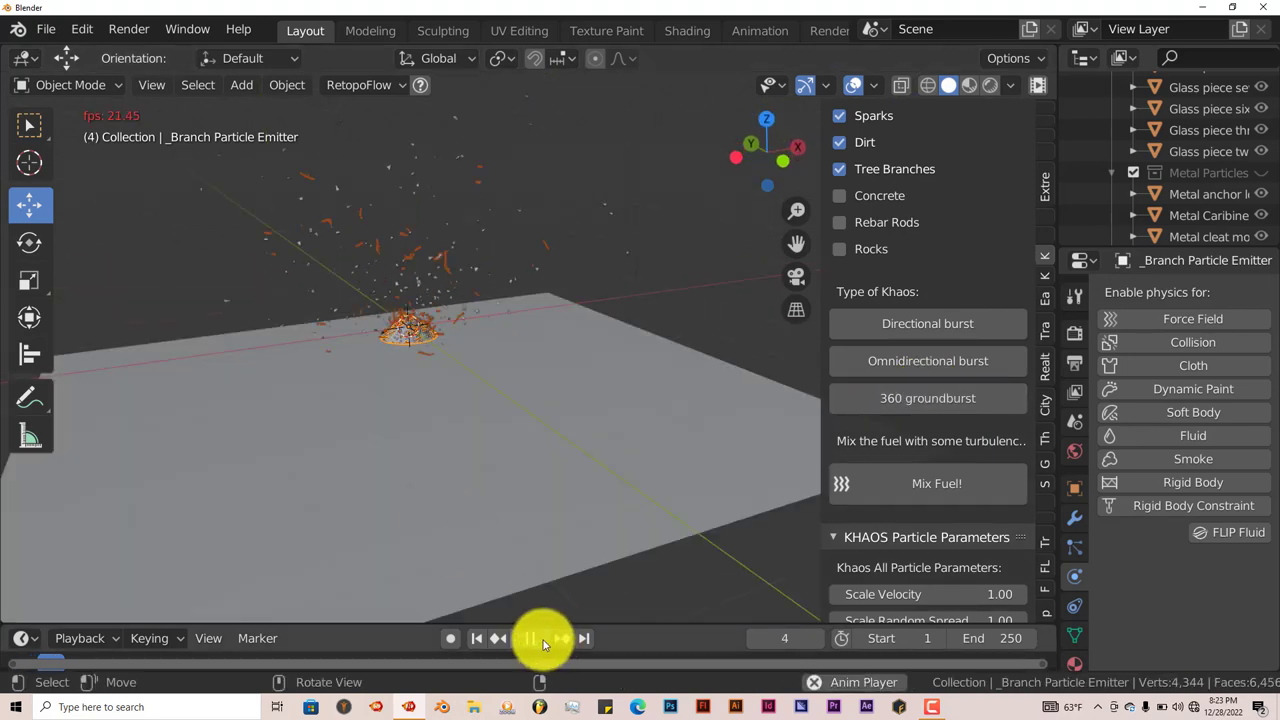
scroll(562, 556, "up", 1)
middle_click_drag(562, 556, 557, 549)
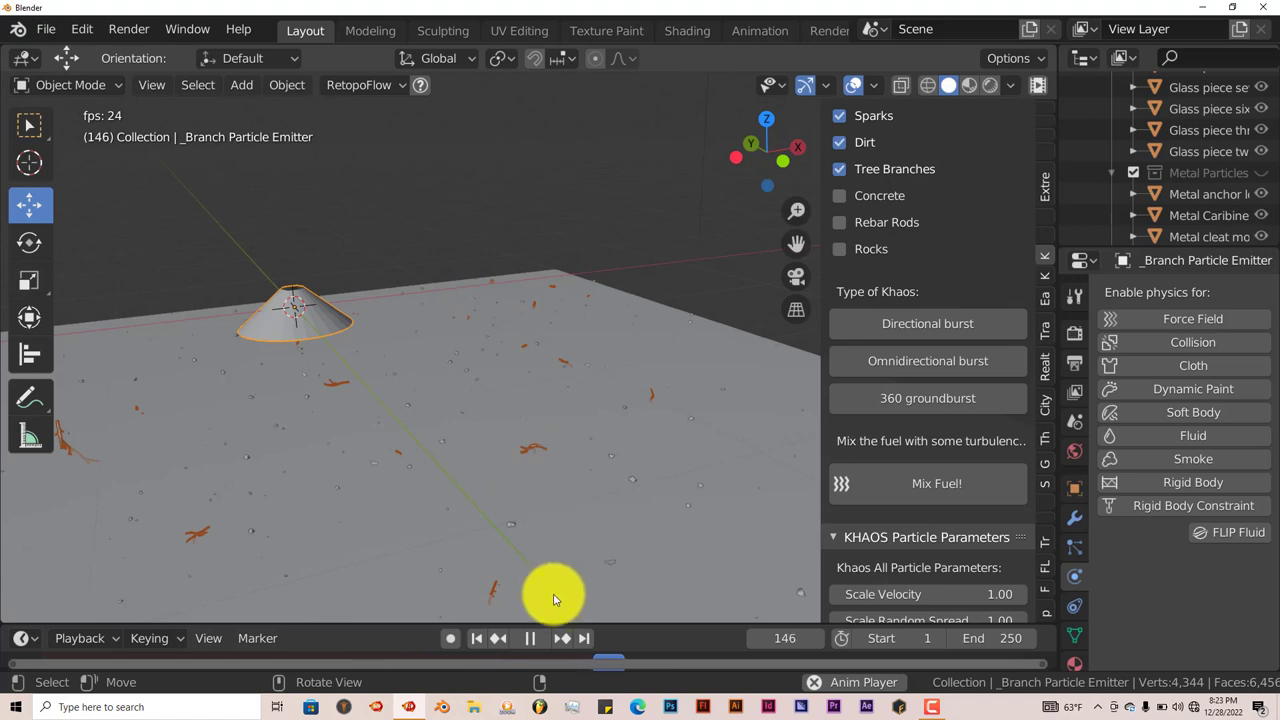
left_click(531, 640)
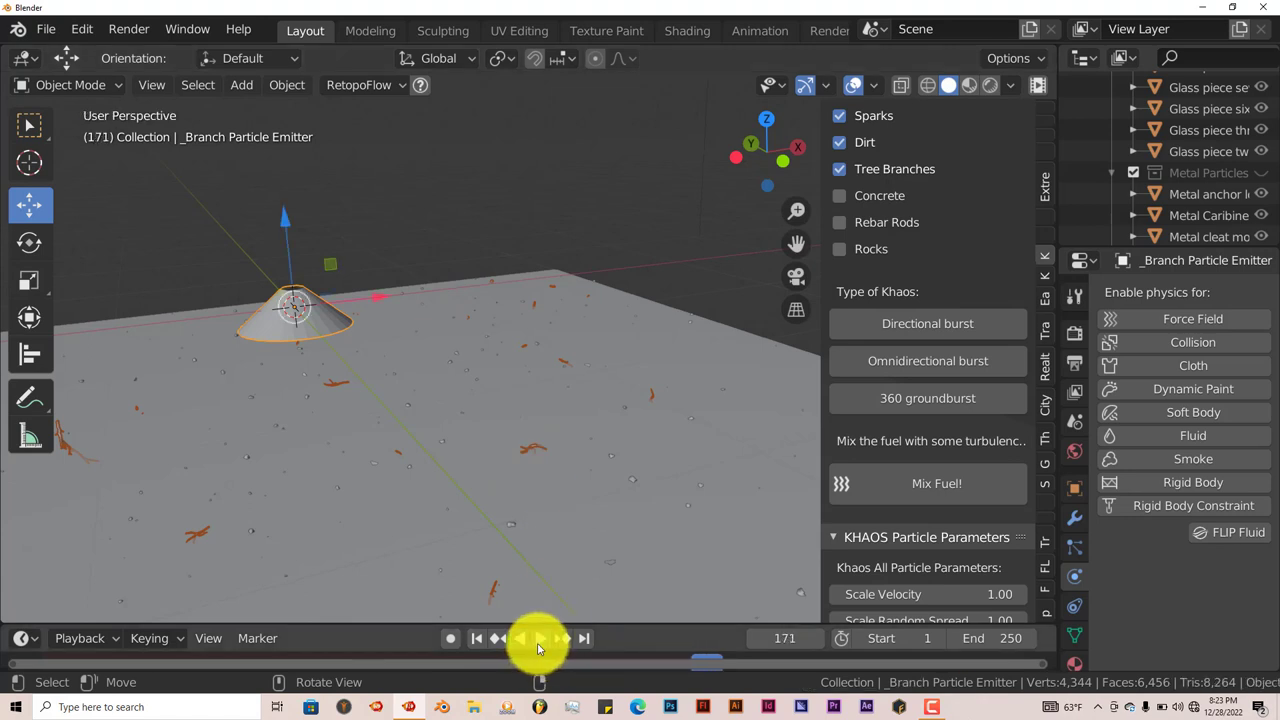